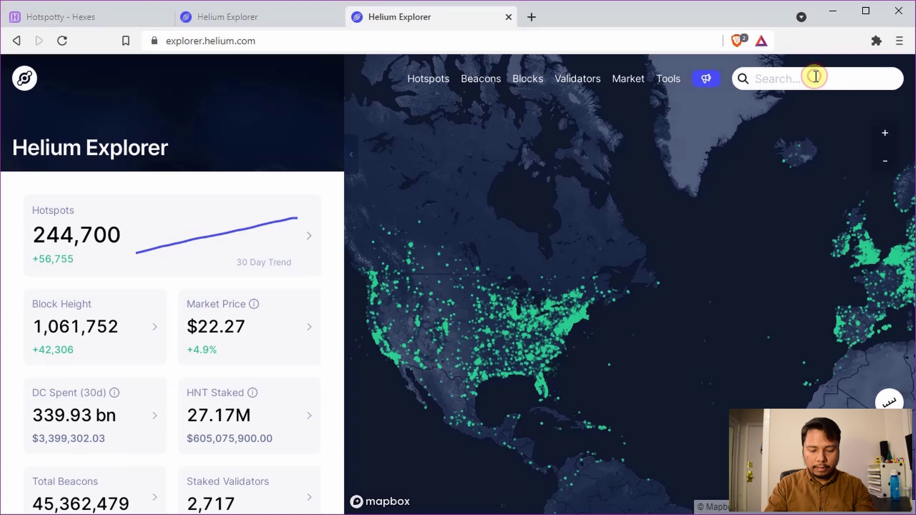
Search Helium Explorer for the 'overt parchment hare' hotspot
text(overt parchment hare)
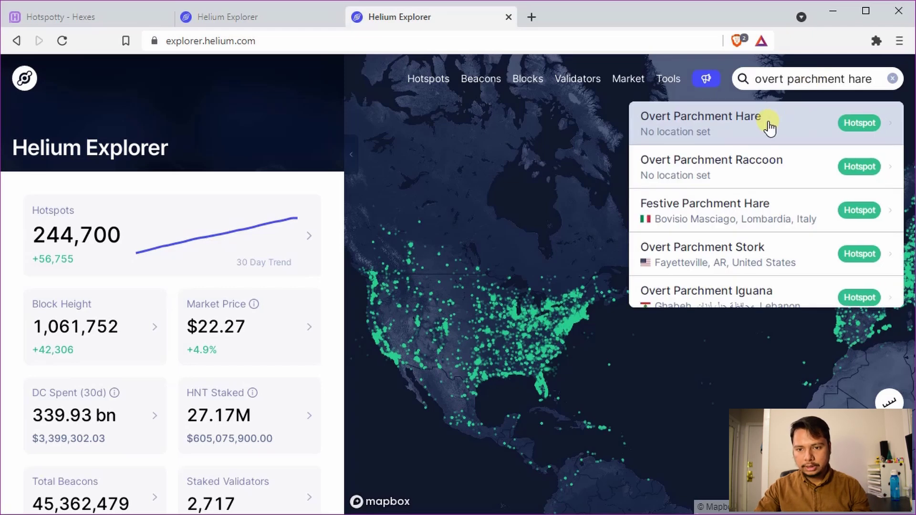
Open Overt Parchment Hare, check its All Activity list, then return to Statistics
click(769, 122)
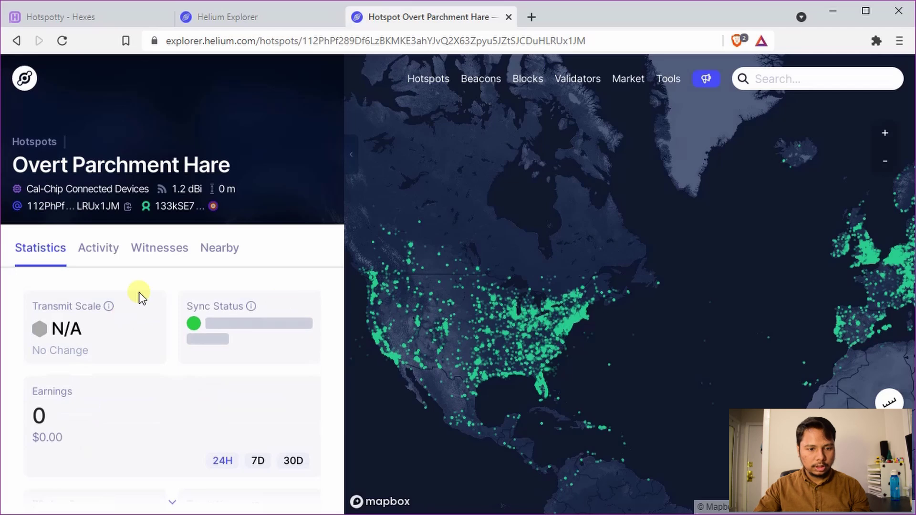
click(99, 249)
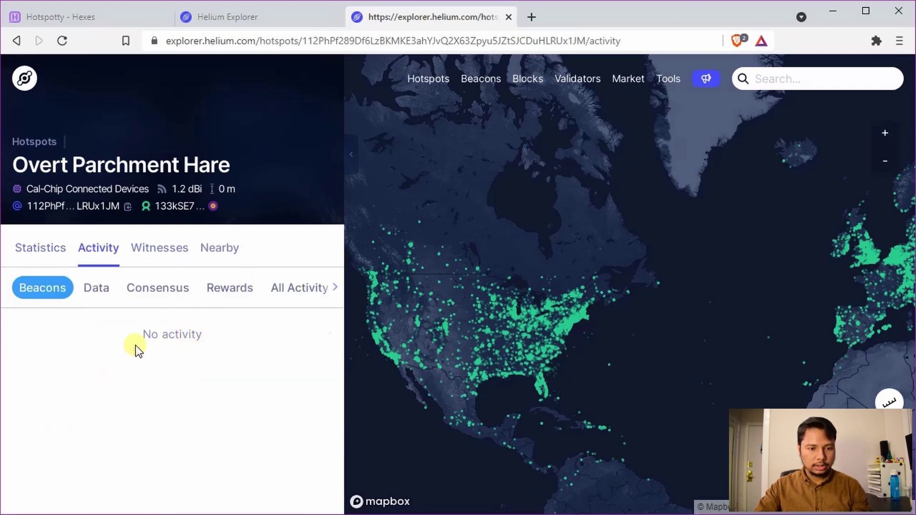
click(298, 288)
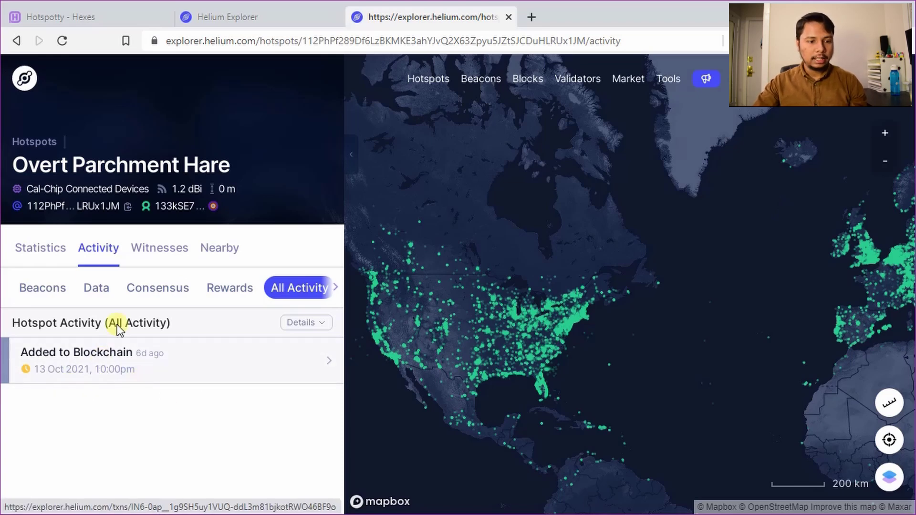
click(32, 249)
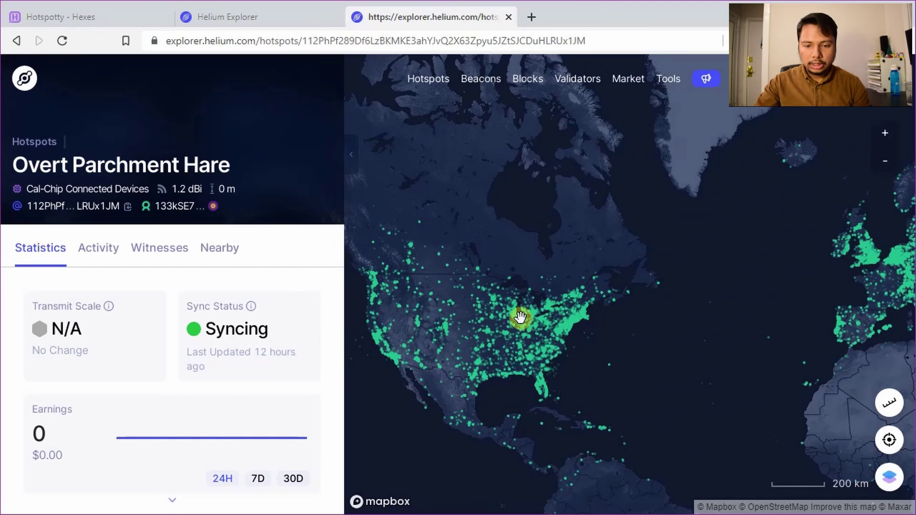
Zoom the map to the Chicago shoreline and colour the hexes by Transmit Scale
scroll(525, 323, up, 5)
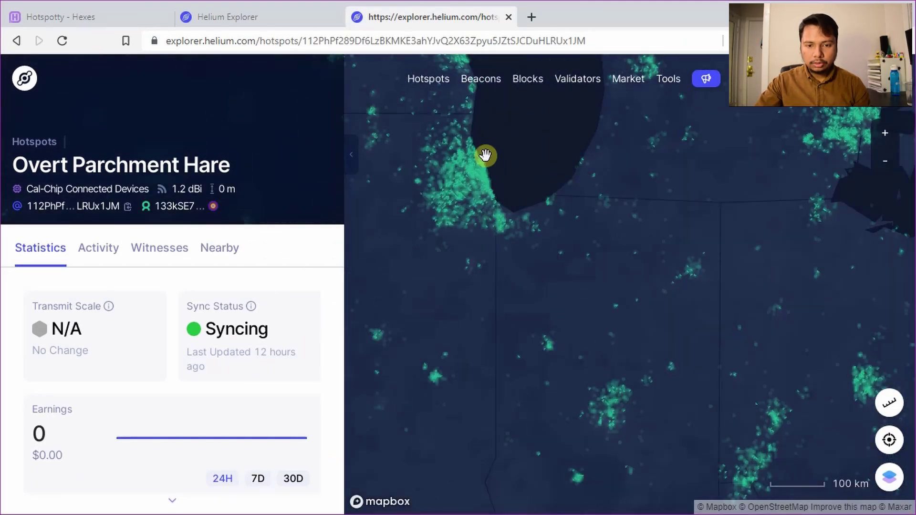
scroll(485, 155, up, 5)
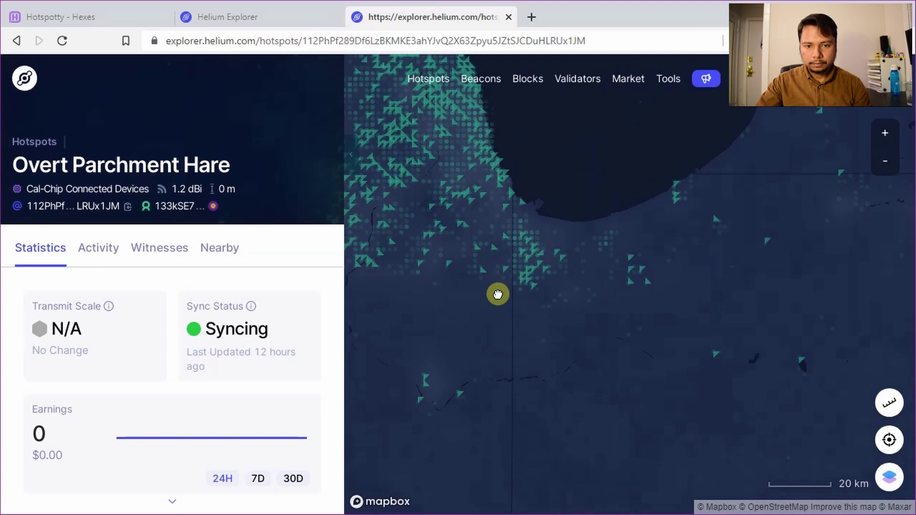
drag(498, 295, 497, 314)
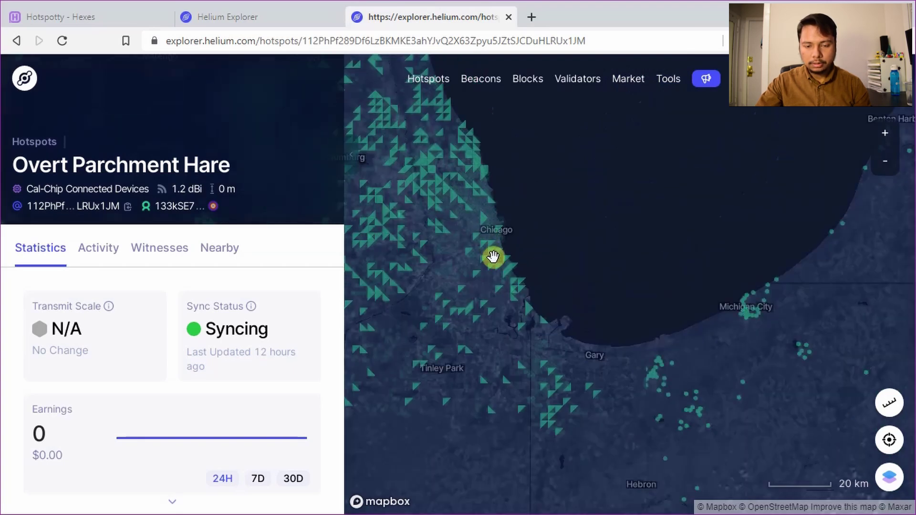
scroll(502, 252, up, 2)
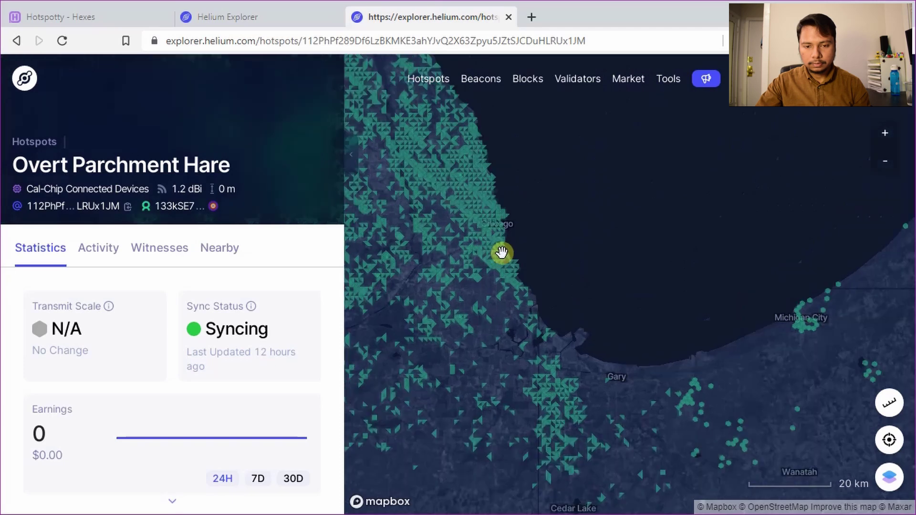
scroll(525, 287, up, 10)
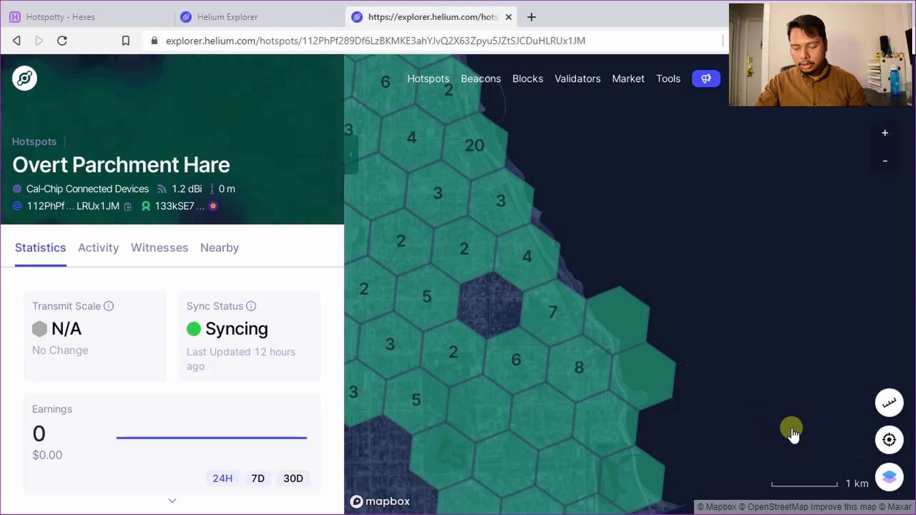
click(892, 480)
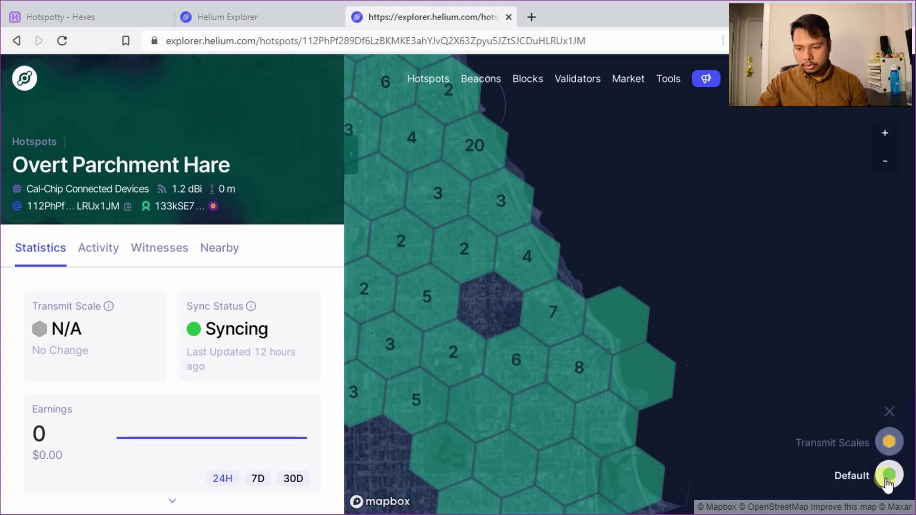
click(881, 438)
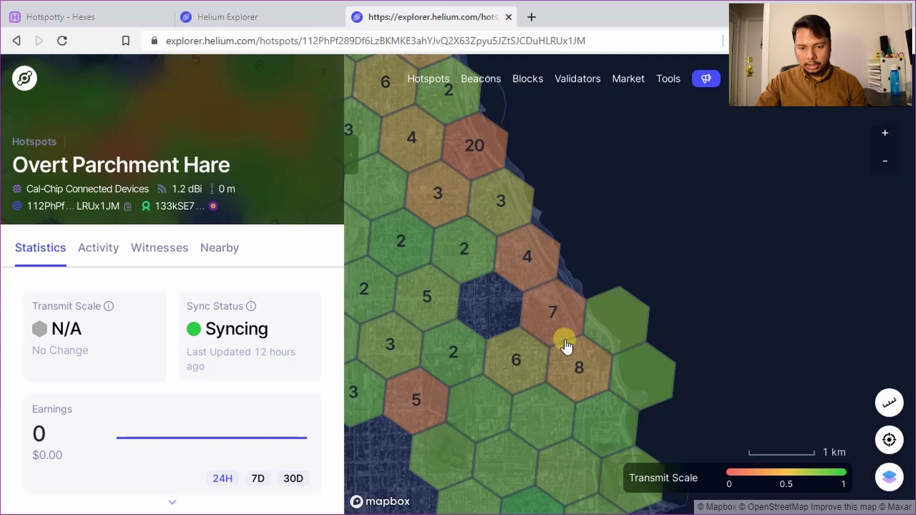
Zoom in on crowded hex 8 beside its green neighbour and open its details
scroll(579, 337, up, 2)
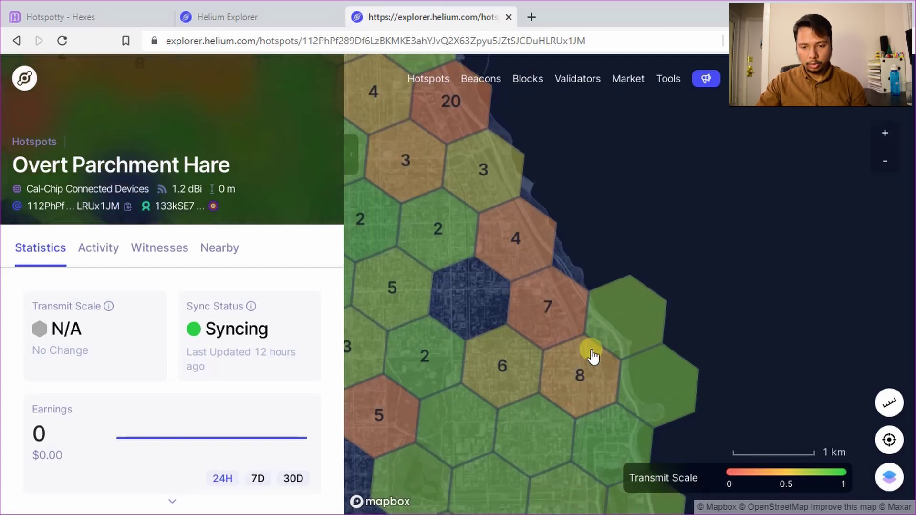
drag(591, 358, 593, 333)
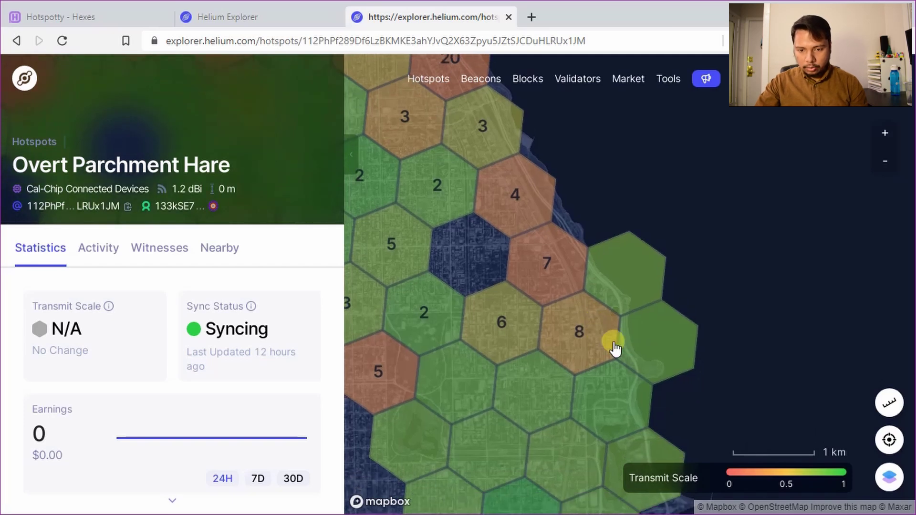
scroll(613, 337, up, 2)
scroll(615, 329, up, 3)
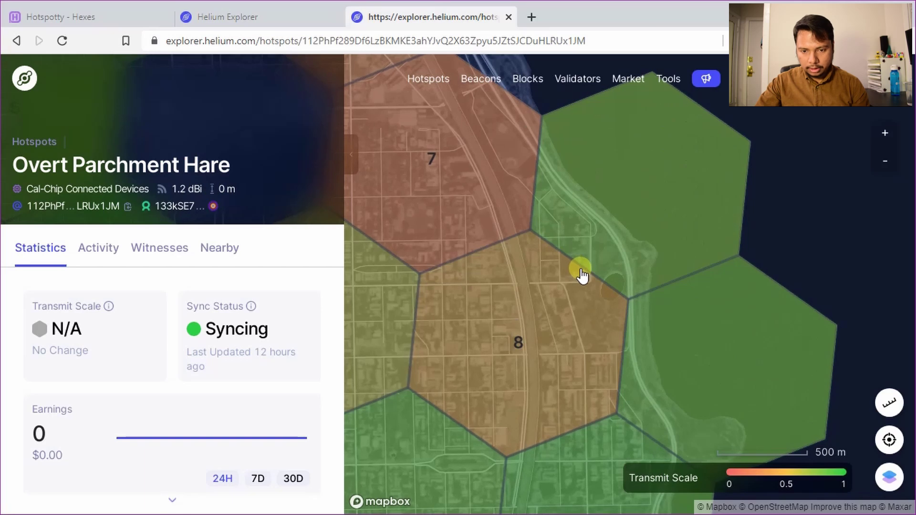
scroll(577, 284, up, 2)
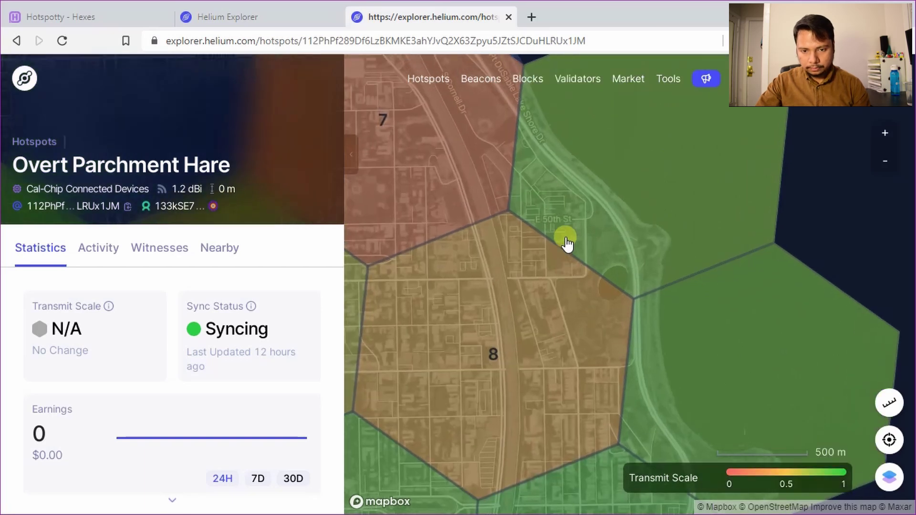
scroll(566, 243, up, 3)
drag(511, 246, 538, 320)
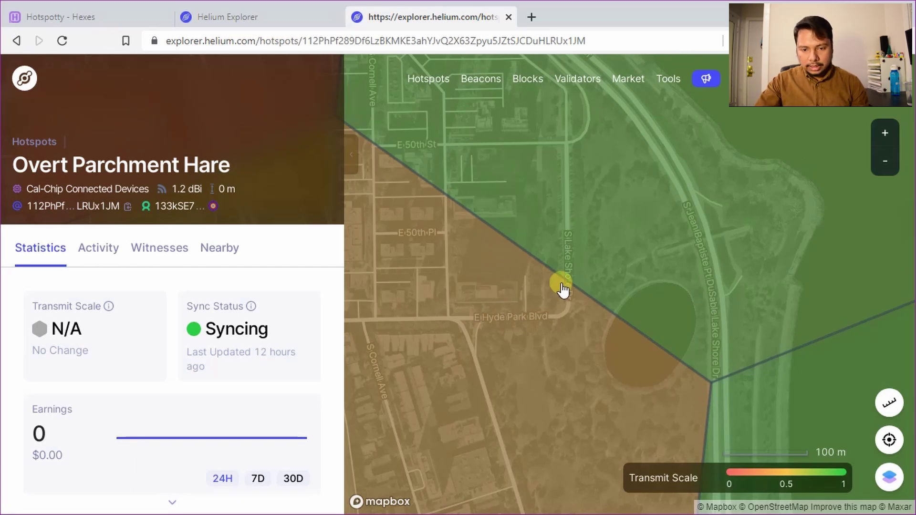
scroll(566, 288, down, 2)
drag(541, 330, 578, 276)
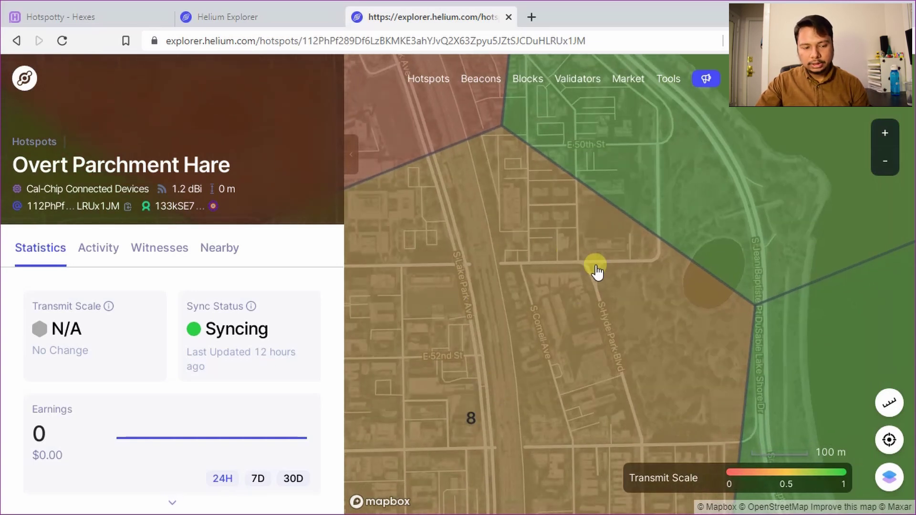
click(484, 410)
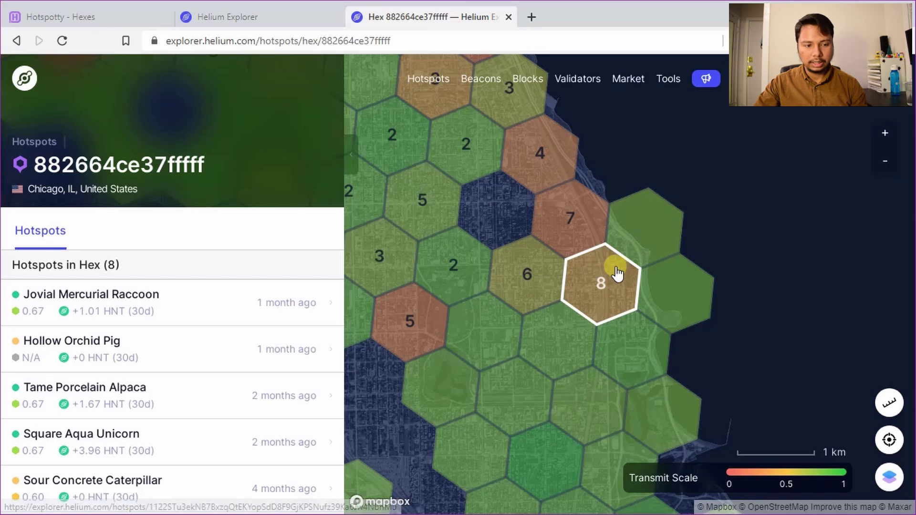
Zoom the map in on the eastern edge of hex 882664ce37fffff
scroll(653, 270, up, 2)
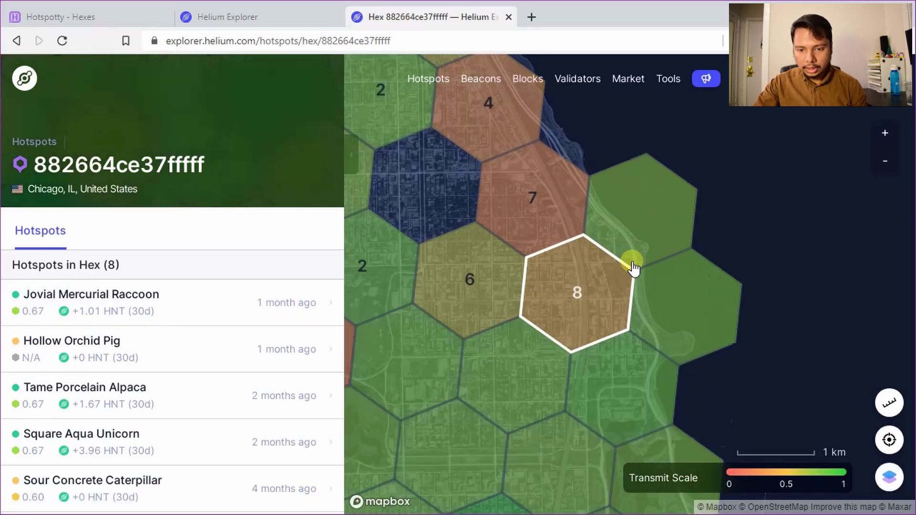
scroll(619, 270, up, 5)
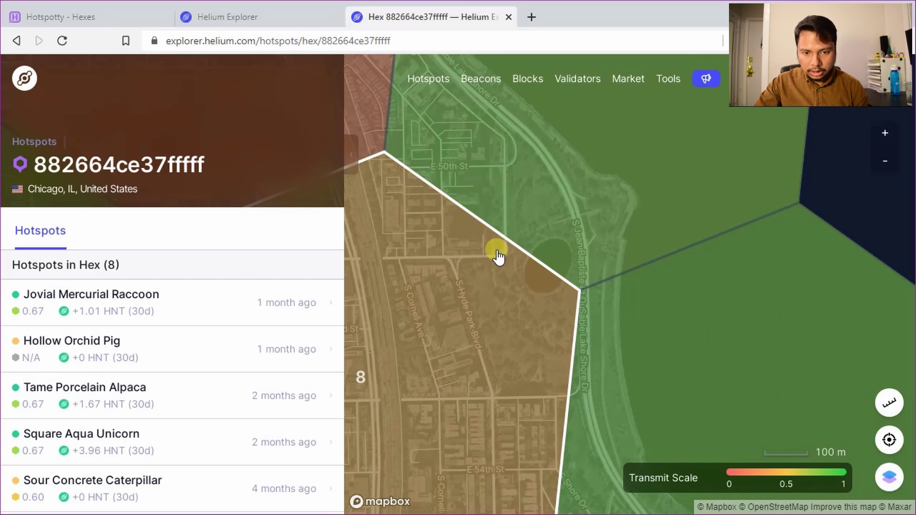
scroll(476, 246, up, 2)
scroll(480, 245, up, 1)
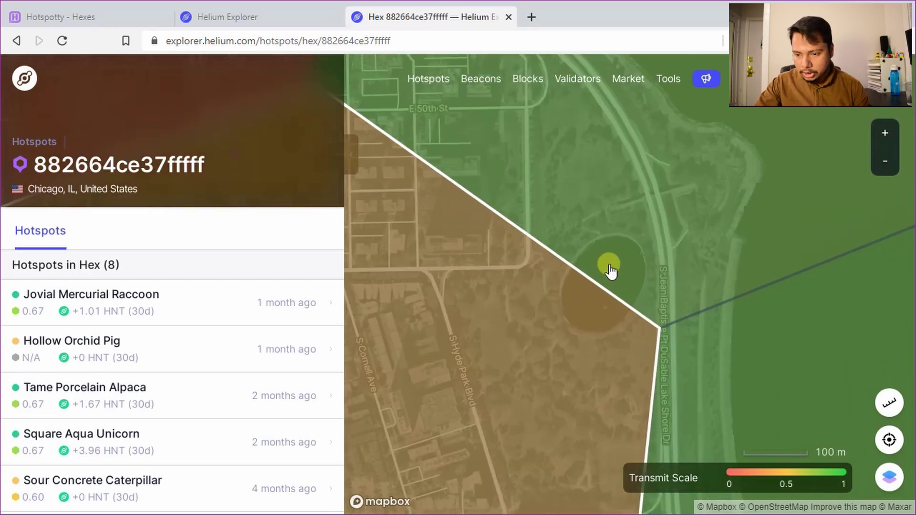
Measure from inside hex 8 across its border to the green hex: 82.73 m
click(888, 404)
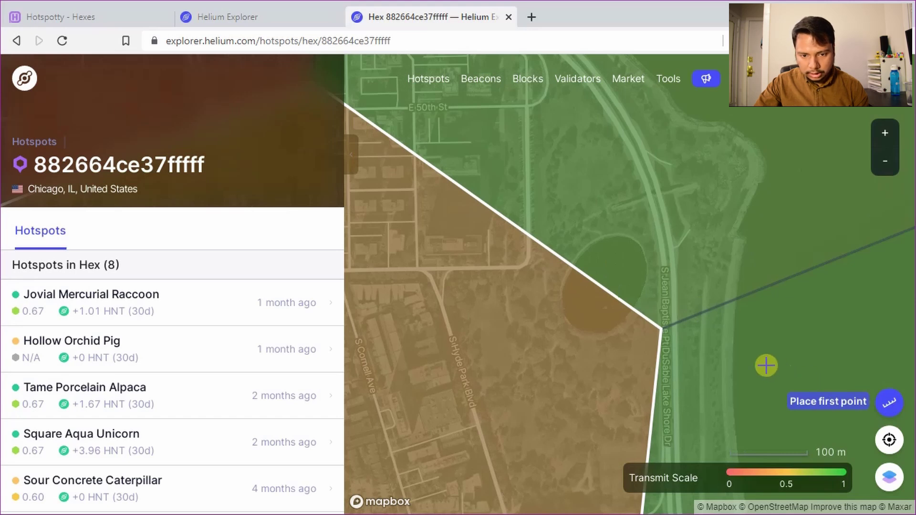
click(471, 247)
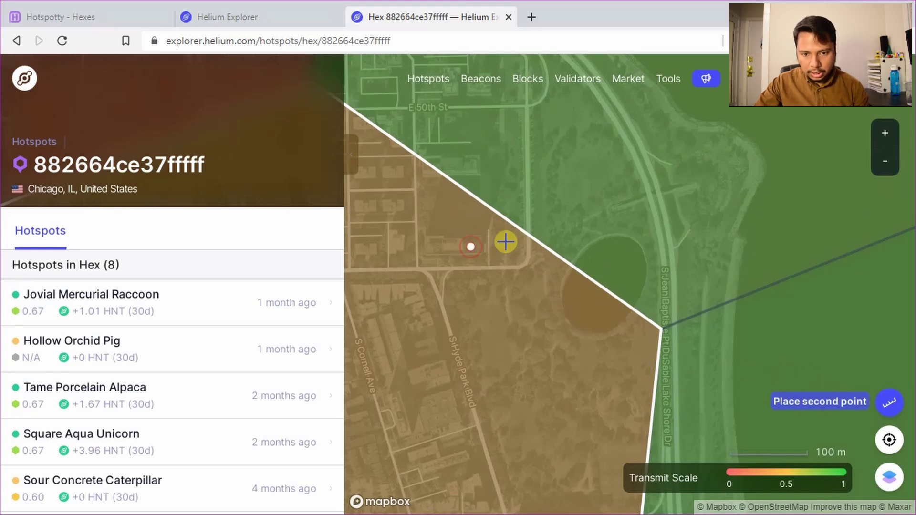
click(510, 195)
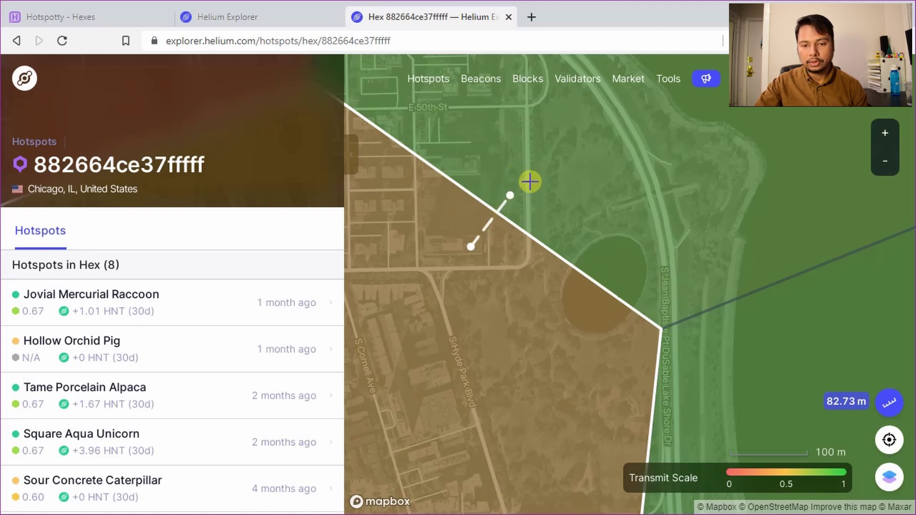
Review the eight hotspots in the hex, then return to the Hotspotty - Hexes tab
scroll(524, 262, down, 1)
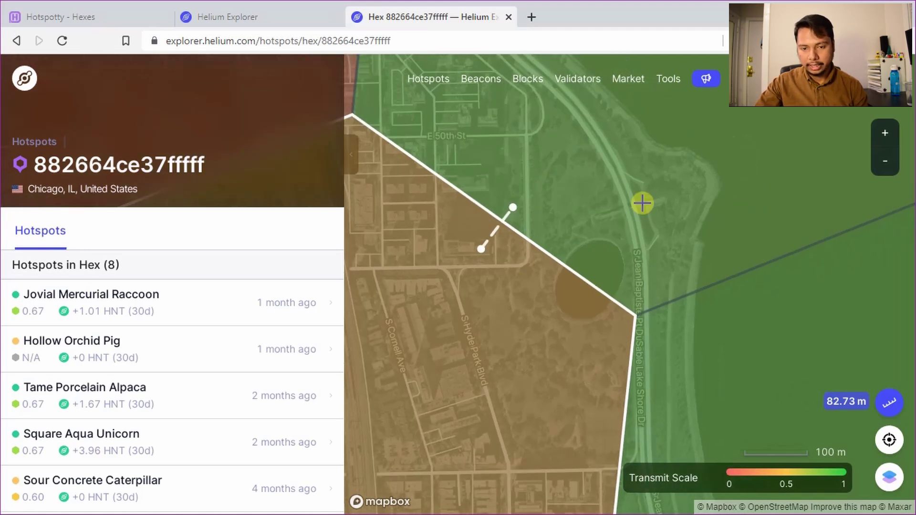
scroll(470, 258, up, 2)
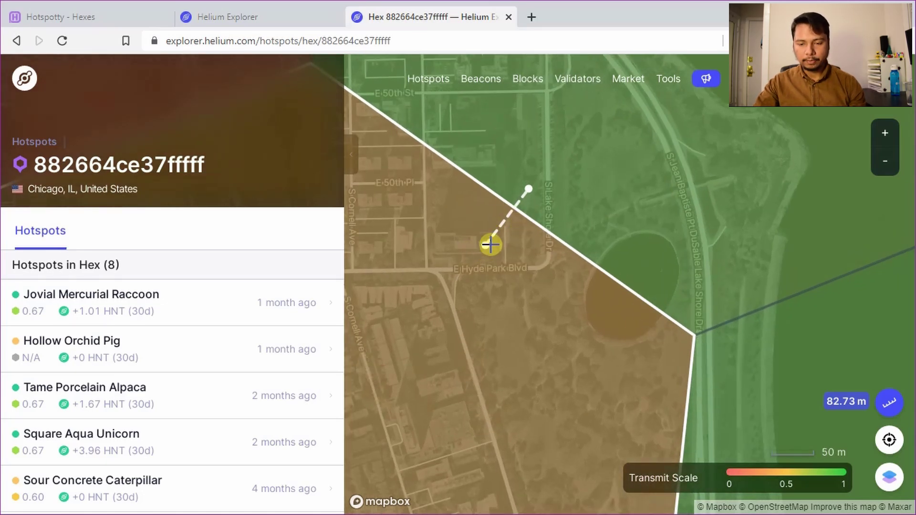
scroll(484, 241, up, 1)
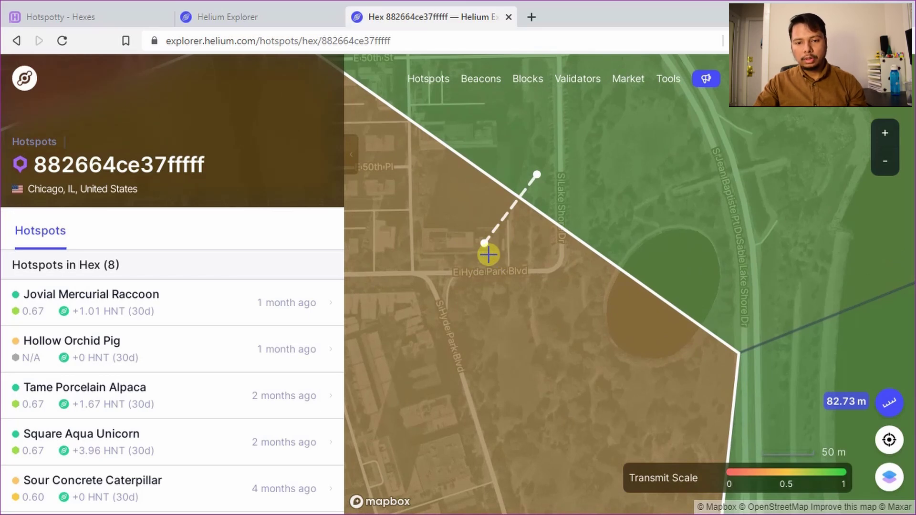
scroll(573, 245, down, 2)
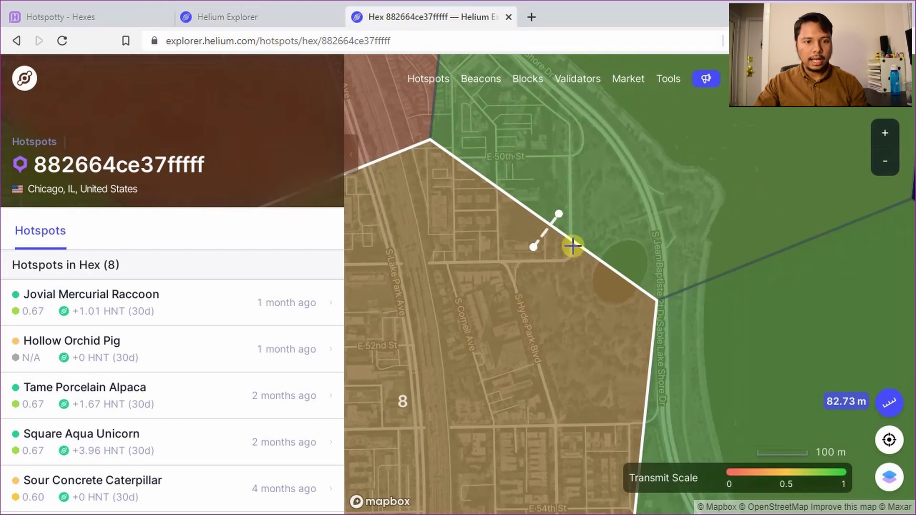
click(99, 14)
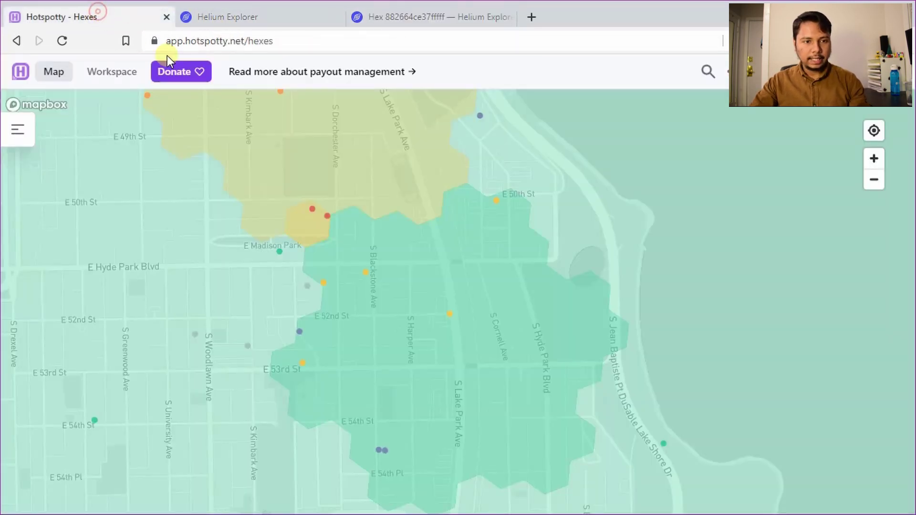
Zoom the Hotspotty map near E 50th St and open the Passive Latte Unicorn hotspot
click(285, 45)
click(320, 48)
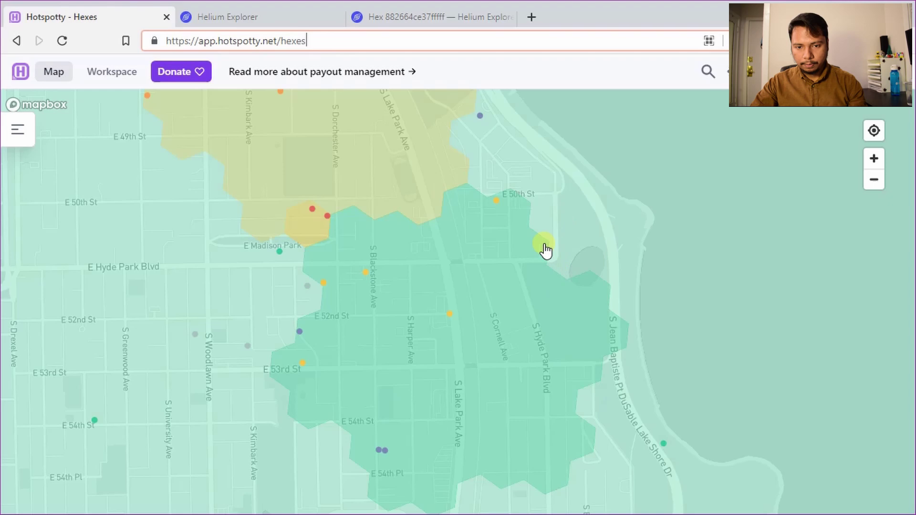
scroll(537, 253, up, 2)
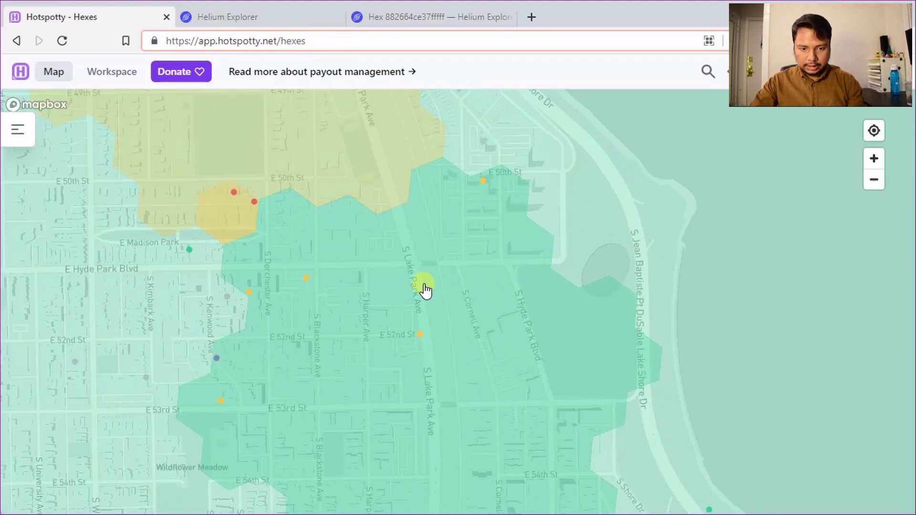
scroll(448, 253, down, 2)
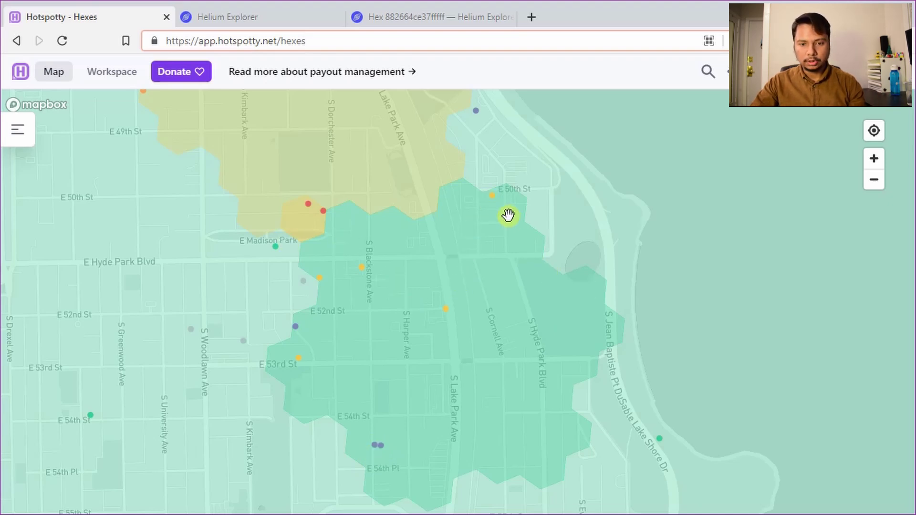
click(493, 200)
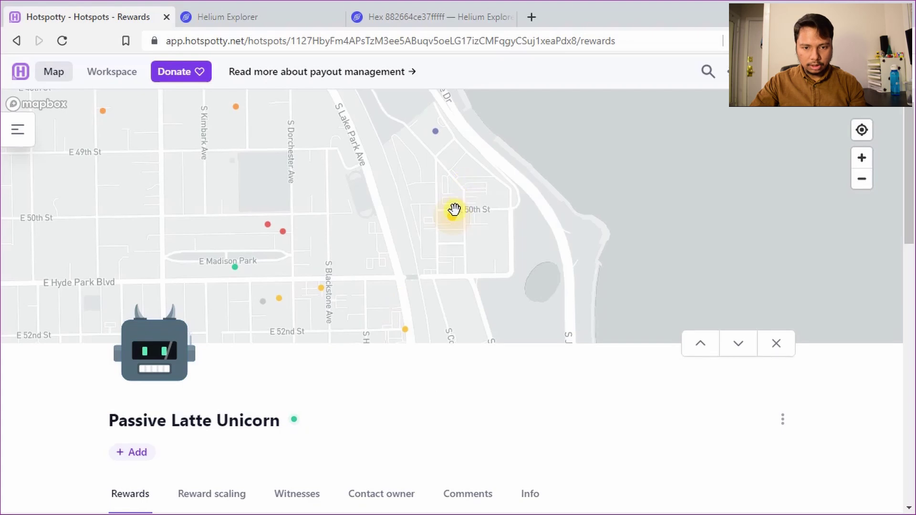
Open the Resolution 4 reward scaling card: scale 0.83, 149 too many, limit 750
scroll(257, 437, down, 1)
click(241, 426)
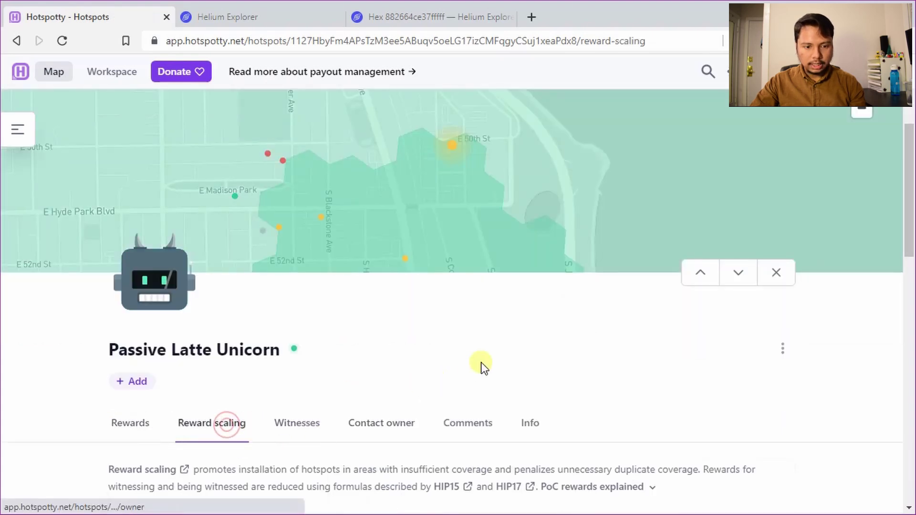
scroll(520, 370, down, 10)
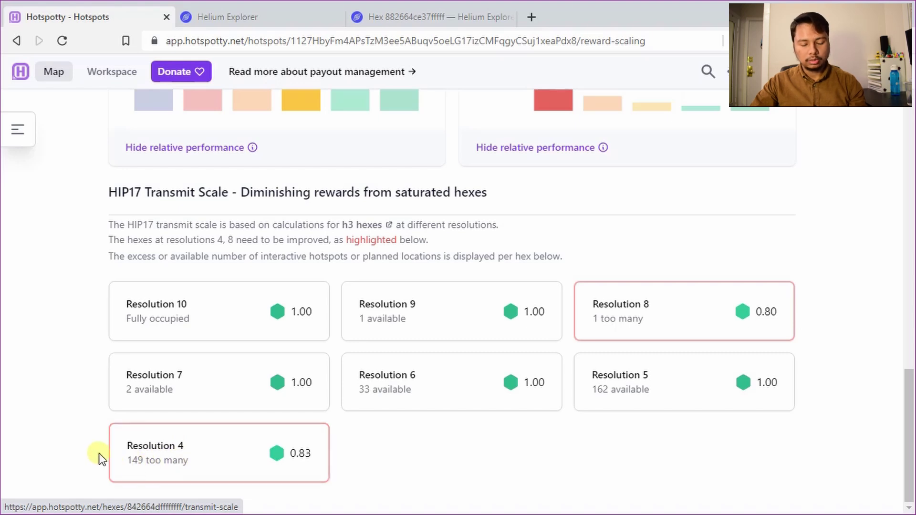
click(208, 450)
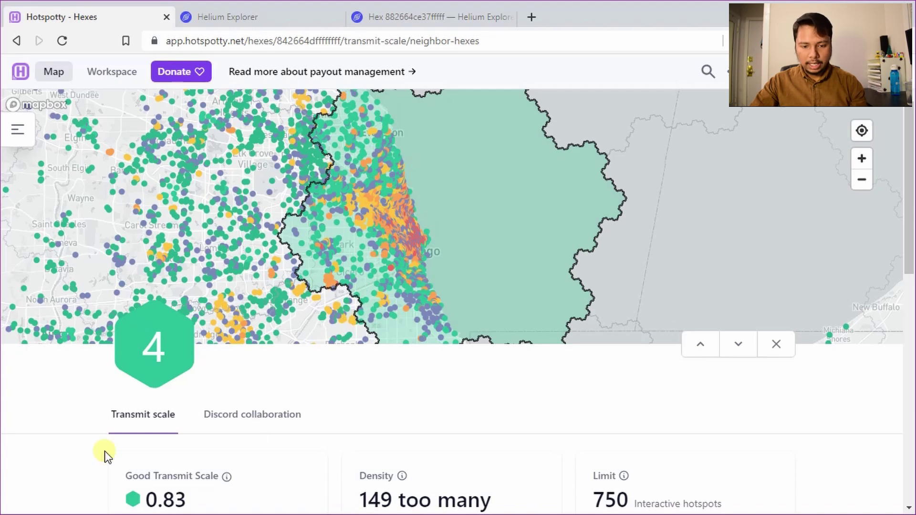
scroll(104, 455, down, 3)
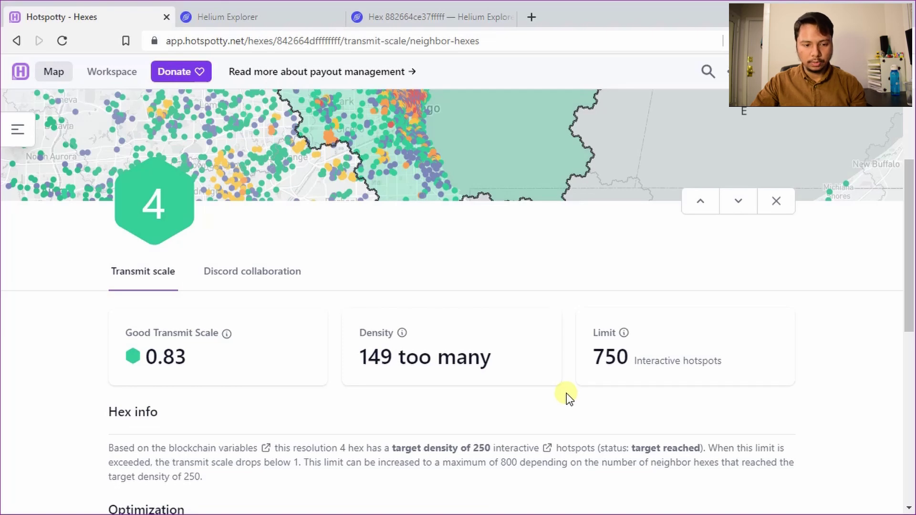
click(548, 514)
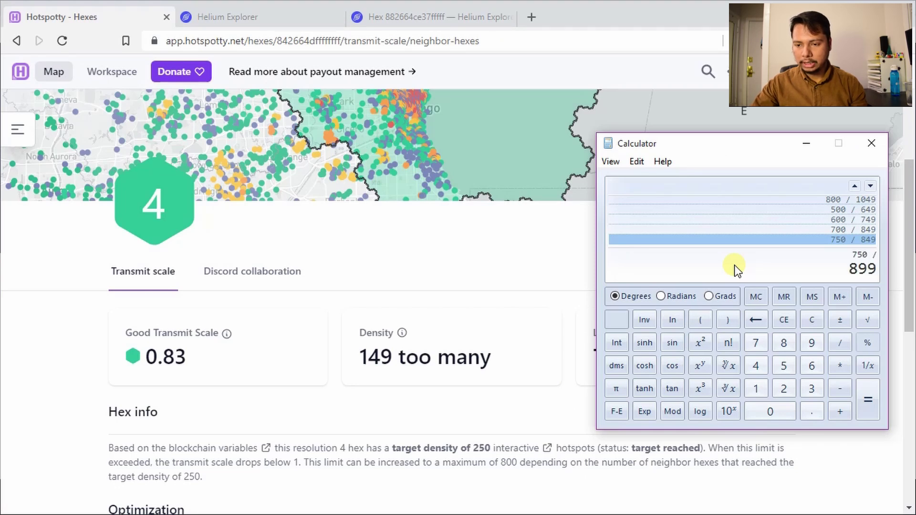
key(Return)
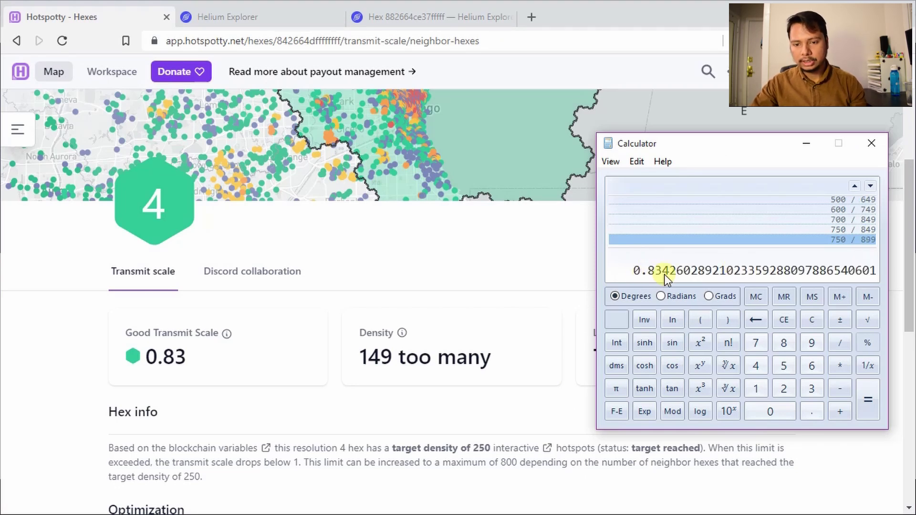
click(76, 265)
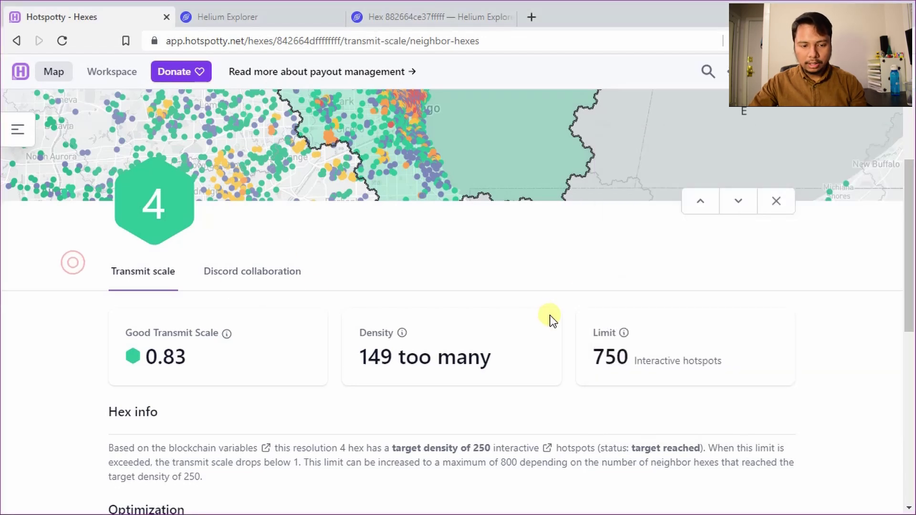
scroll(338, 385, down, 3)
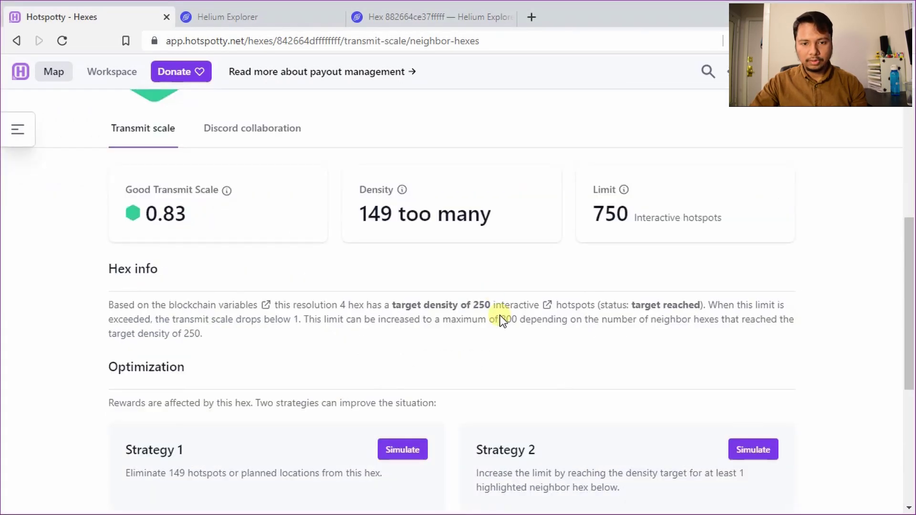
scroll(502, 320, up, 6)
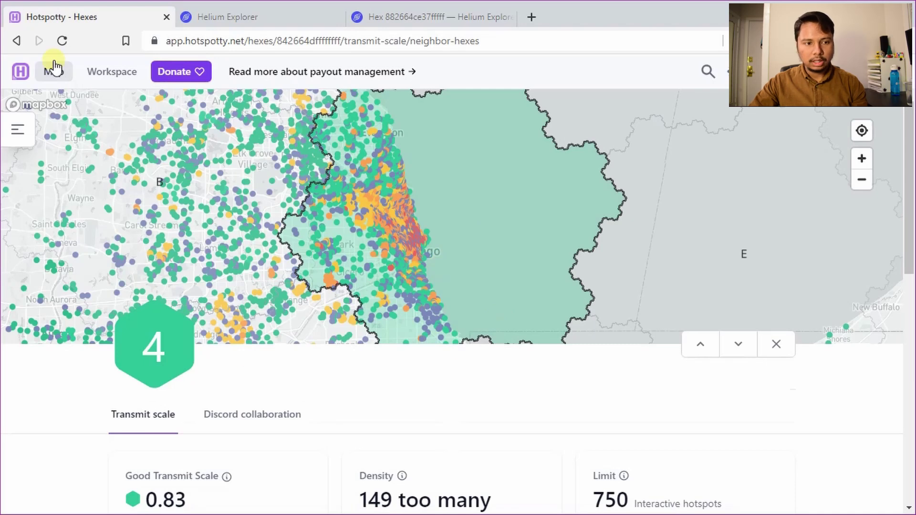
click(16, 41)
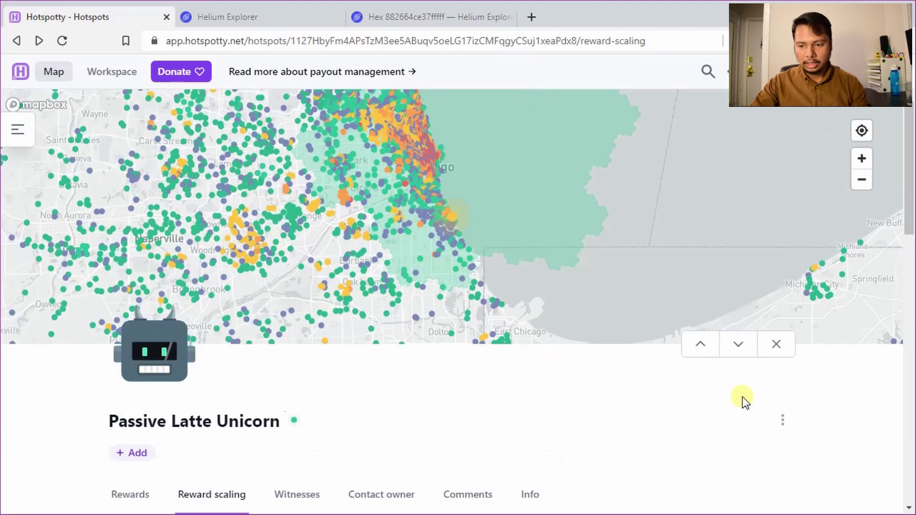
Open the Resolution 8 card (scale 0.80, 1 too many, limit 4) and bring back the calculator
scroll(866, 424, down, 3)
scroll(867, 416, down, 10)
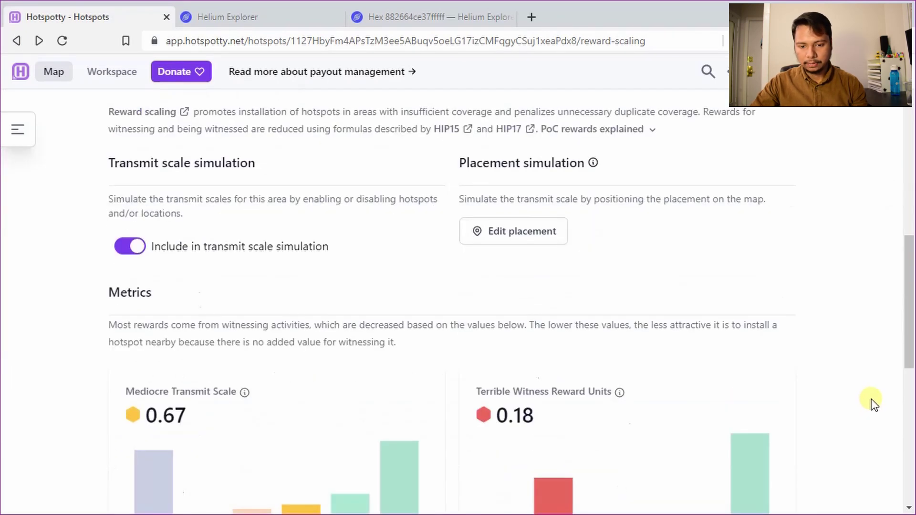
scroll(818, 403, down, 5)
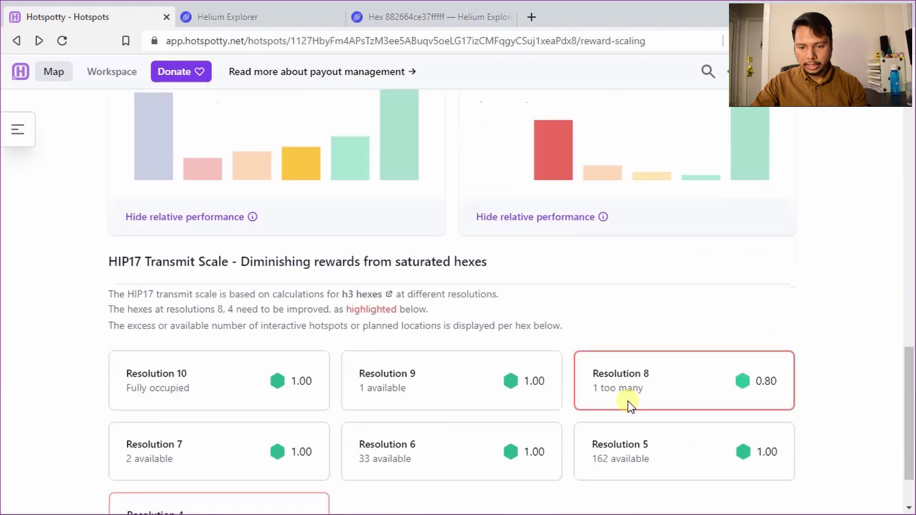
click(650, 381)
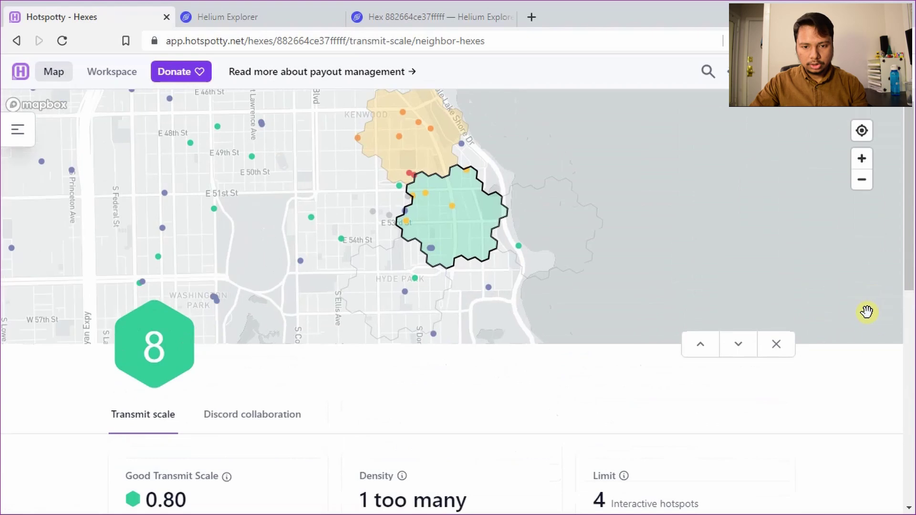
scroll(636, 435, down, 2)
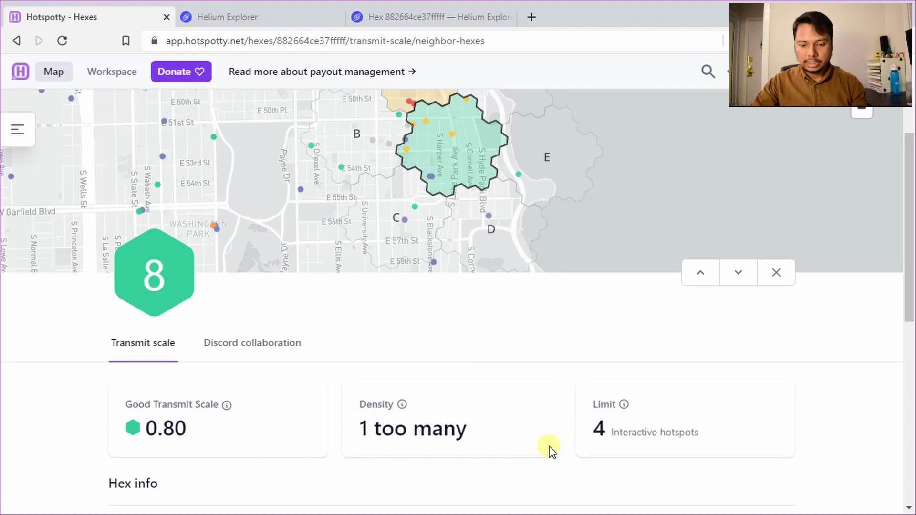
click(529, 514)
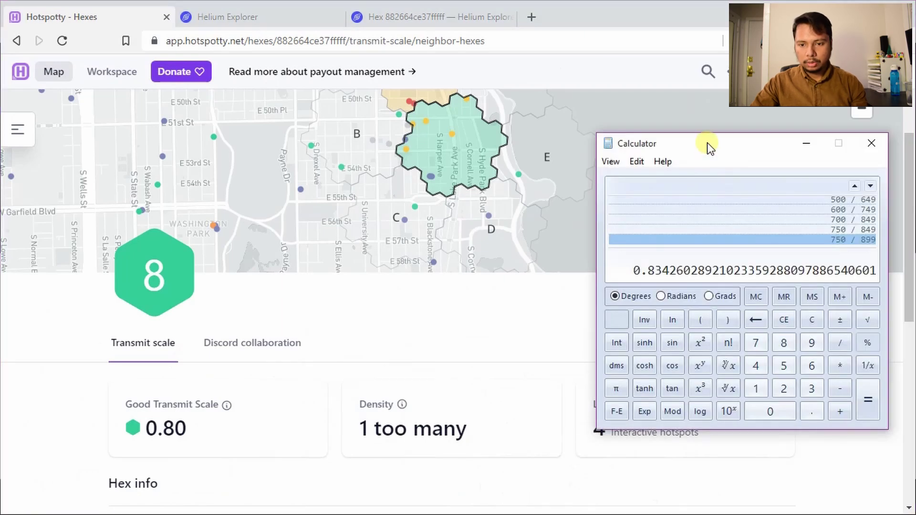
In the calculator, compute 0.66 times 0.834
key(Escape)
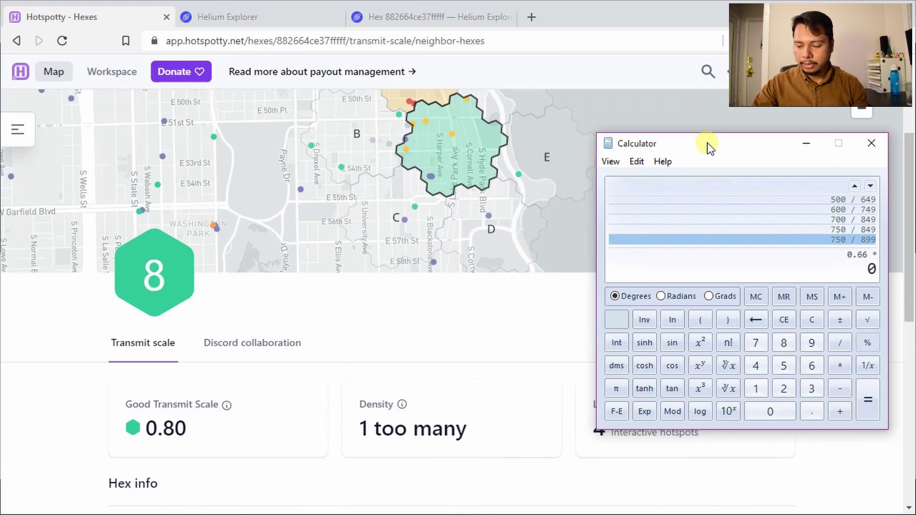
text(4)
key(Return)
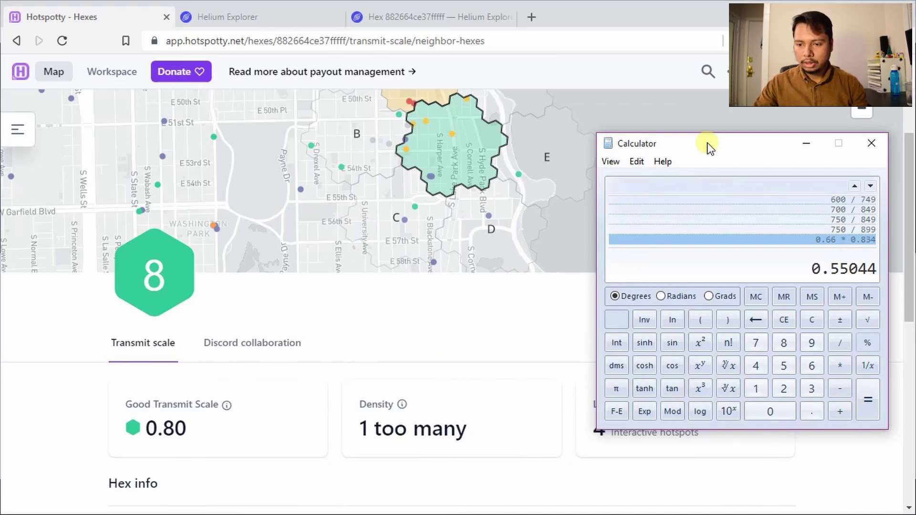
Return to the hex 882664ce37fffff page and pan the map to the yellow hex above
click(46, 333)
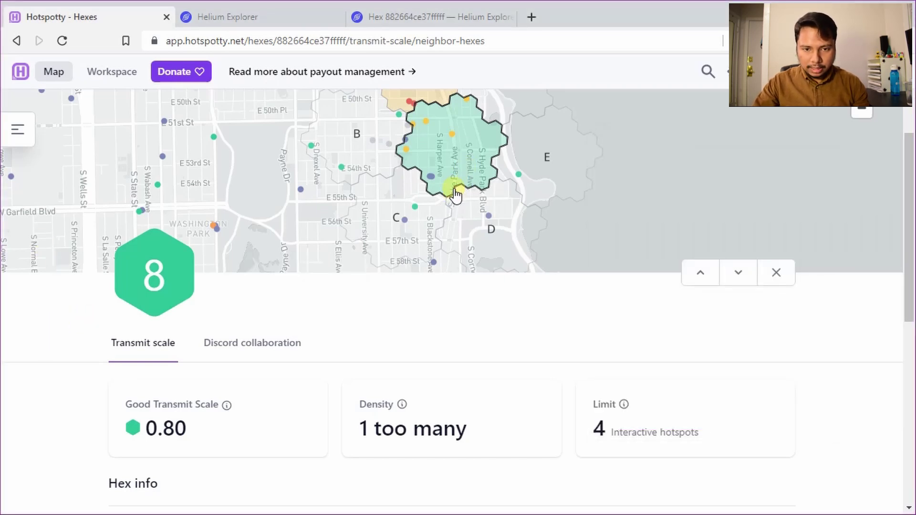
scroll(408, 177, up, 1)
scroll(438, 139, up, 1)
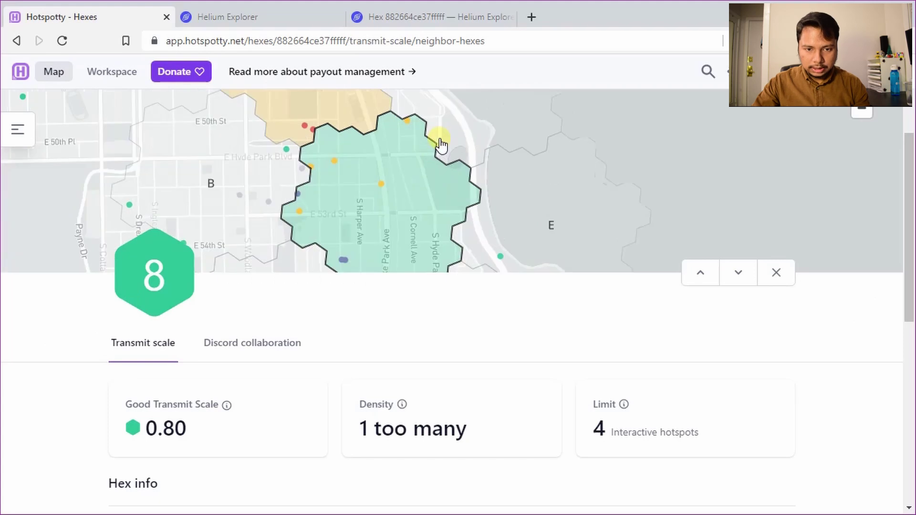
scroll(432, 150, up, 1)
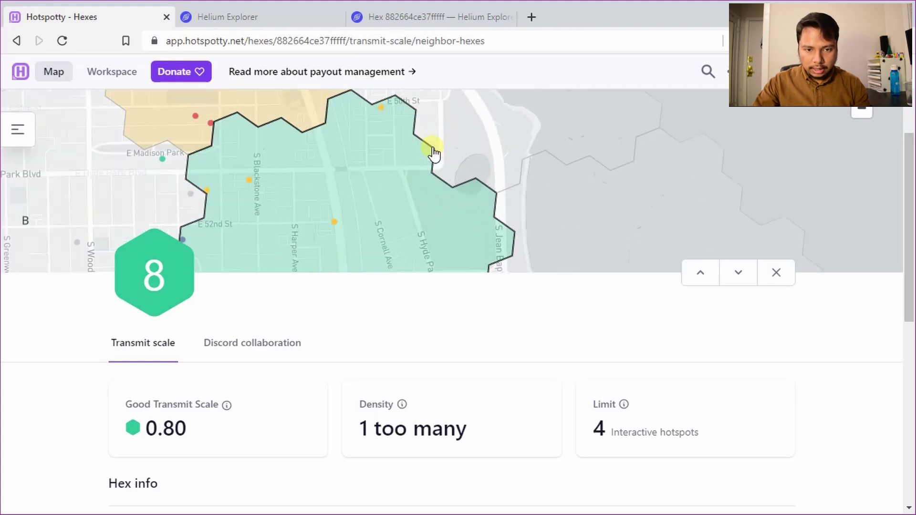
scroll(433, 150, up, 1)
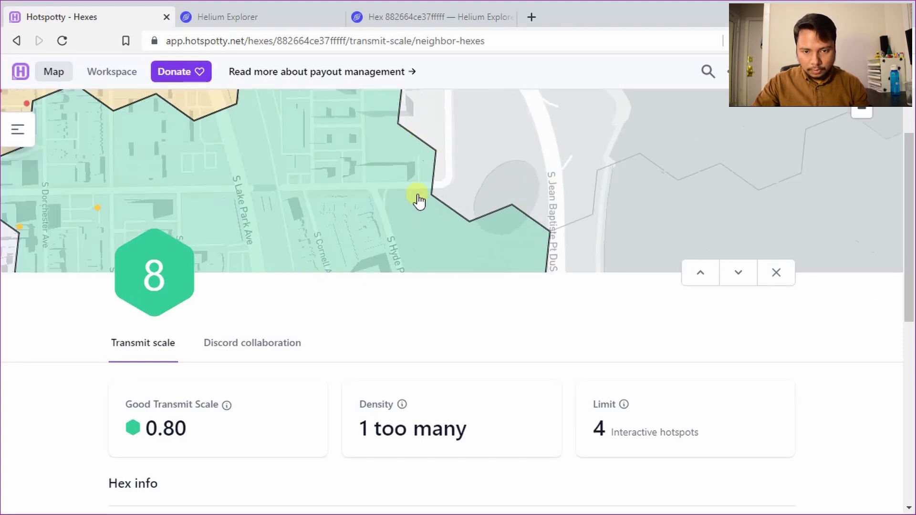
scroll(430, 188, up, 1)
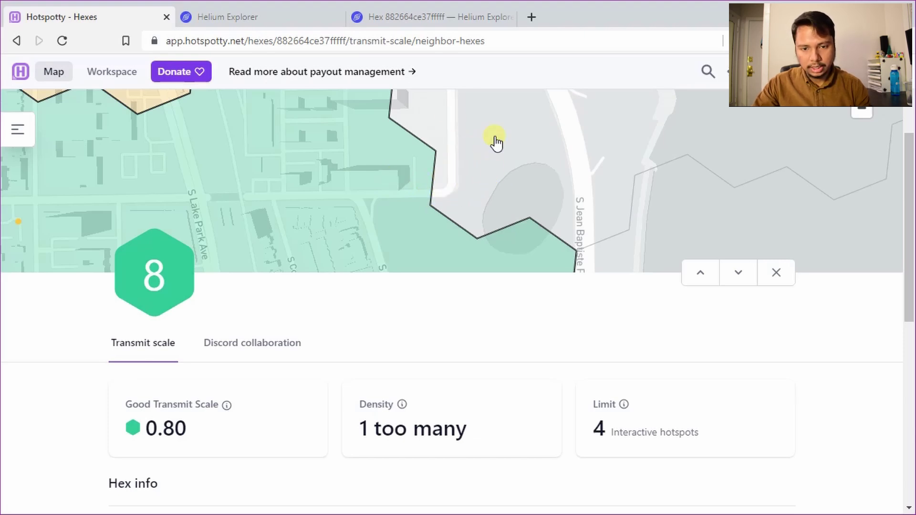
scroll(449, 241, down, 4)
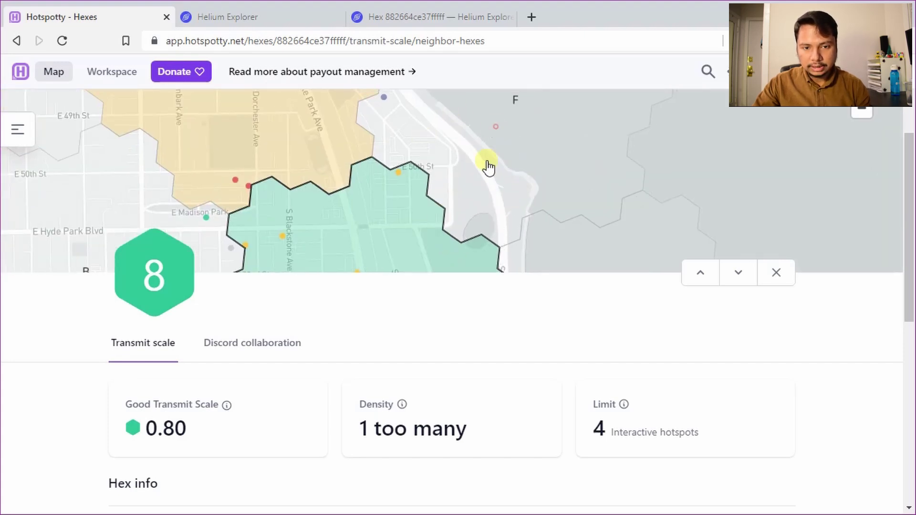
drag(487, 164, 493, 197)
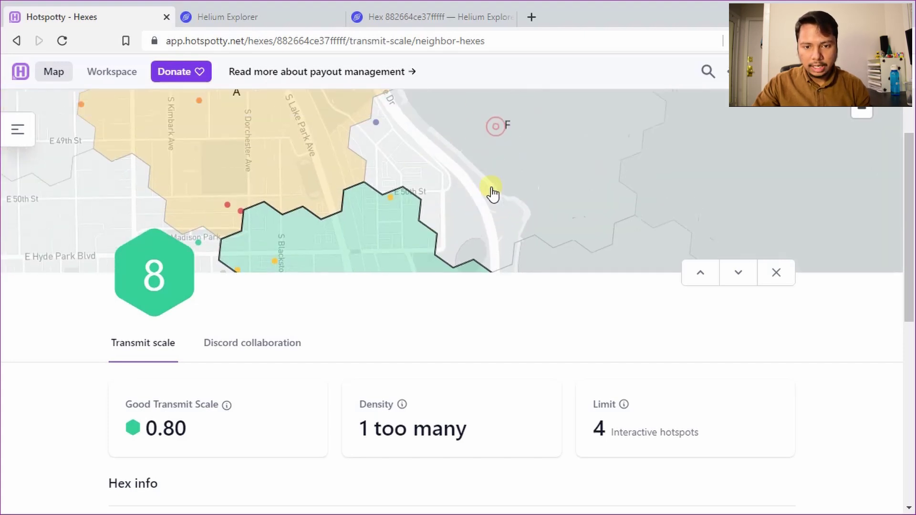
Open the Pet Taffy Narwhal hotspot and review its HIP17 transmit scale resolution cards
click(379, 159)
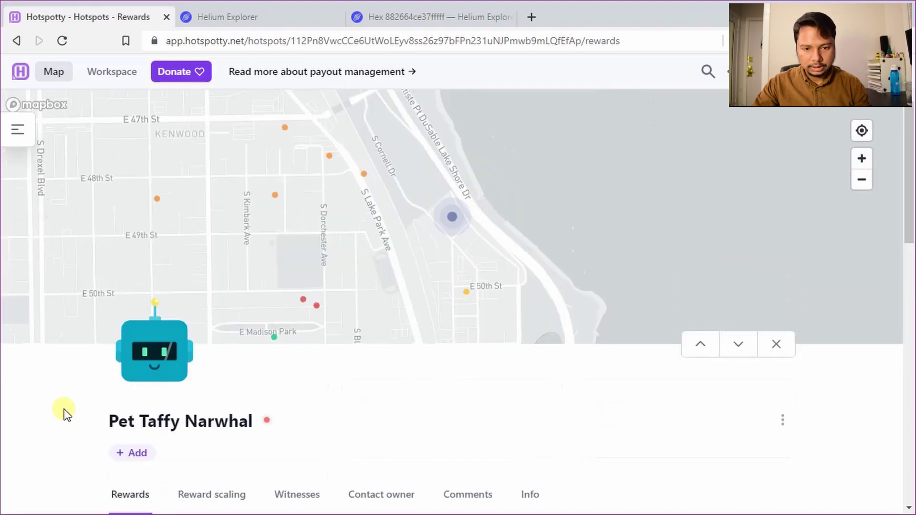
scroll(62, 394, down, 10)
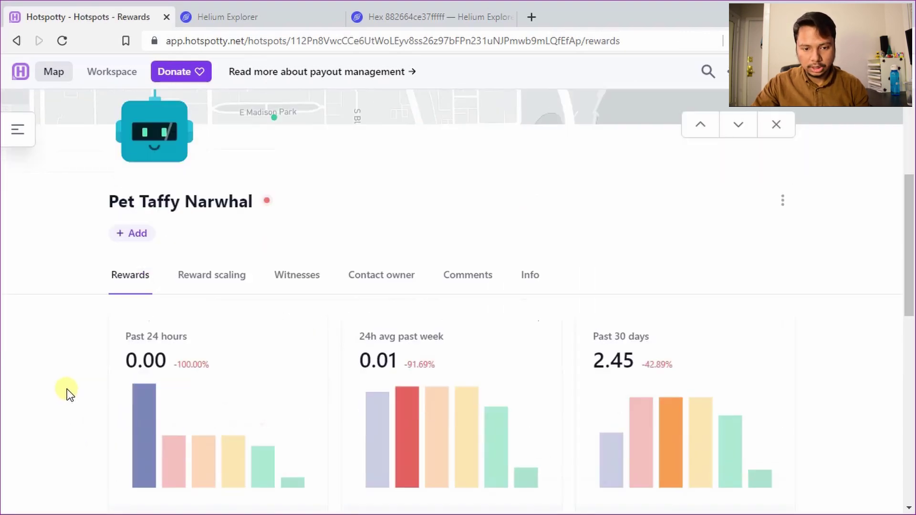
scroll(70, 384, down, 4)
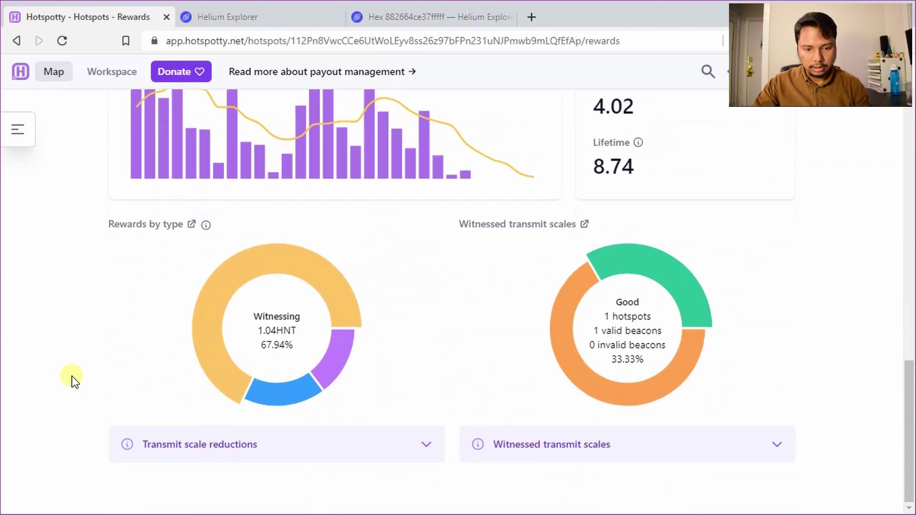
scroll(96, 352, up, 14)
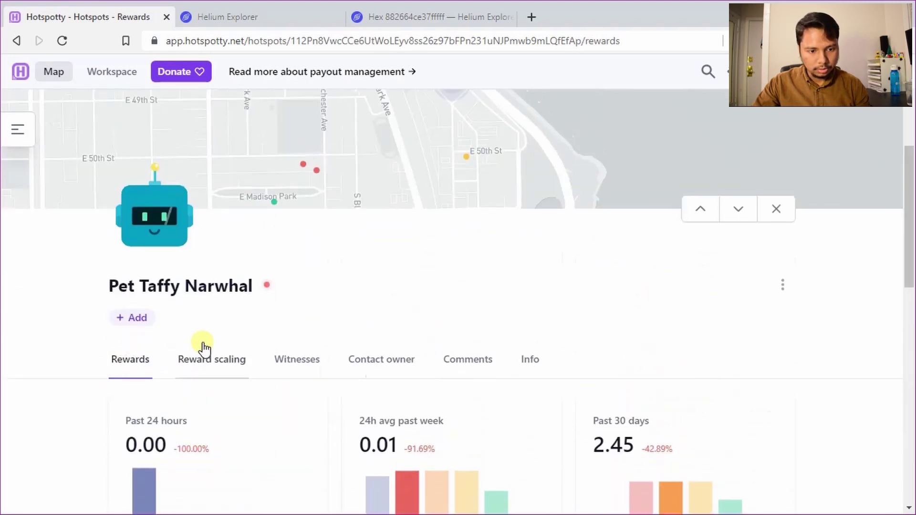
click(206, 359)
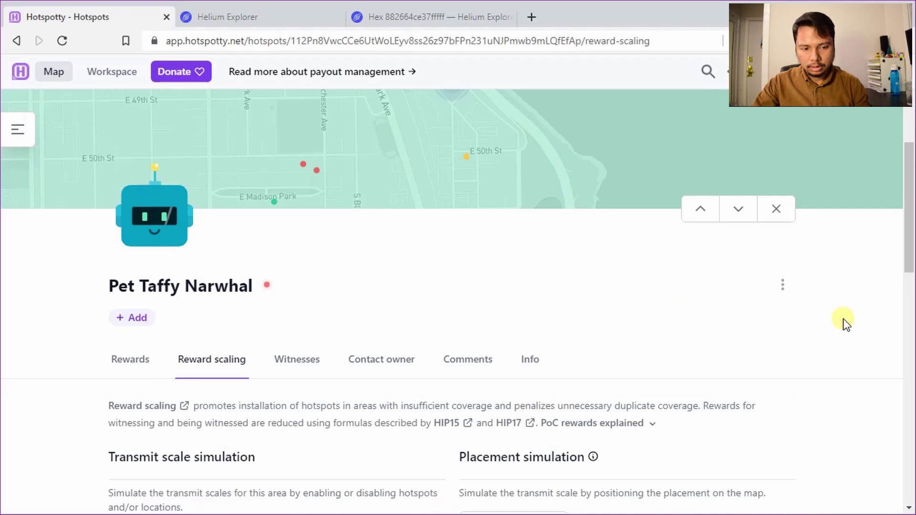
scroll(840, 321, down, 18)
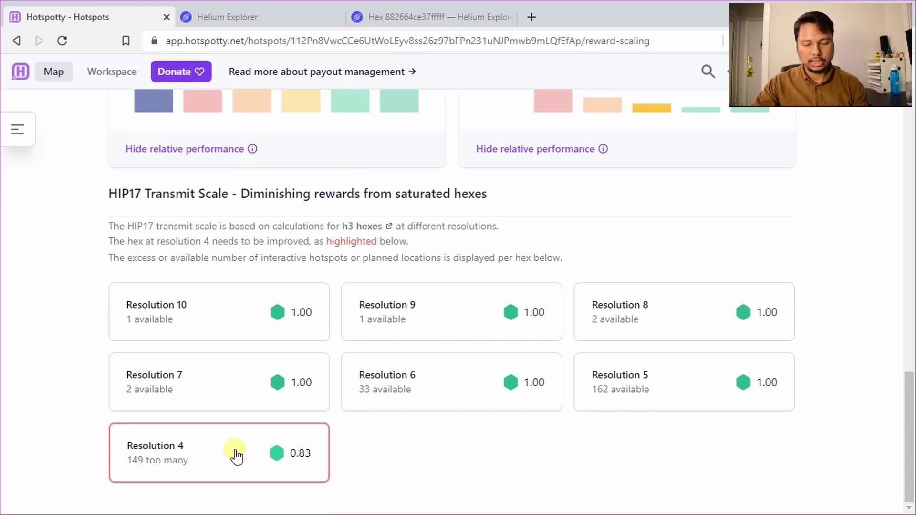
scroll(70, 339, up, 8)
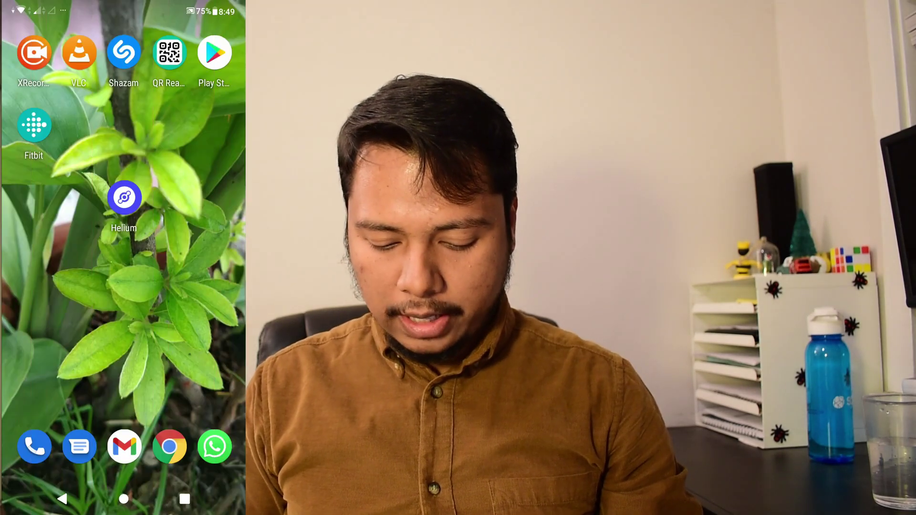
Launch Helium, allow location access, and open Overt Parchment Hare's Update Hotspot settings
click(125, 197)
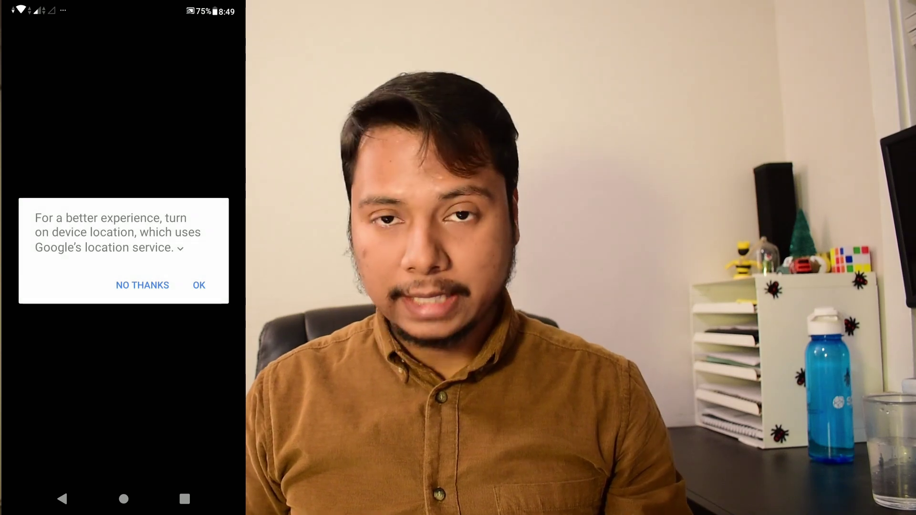
click(199, 285)
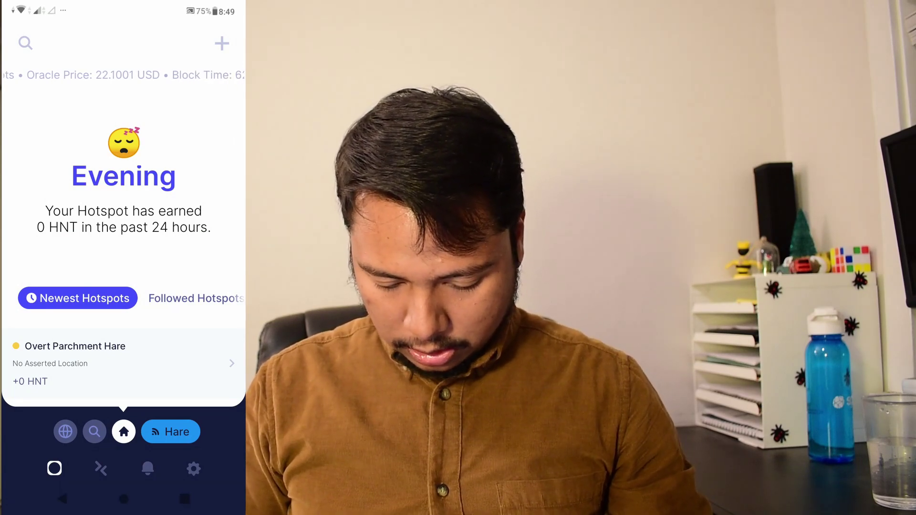
click(170, 432)
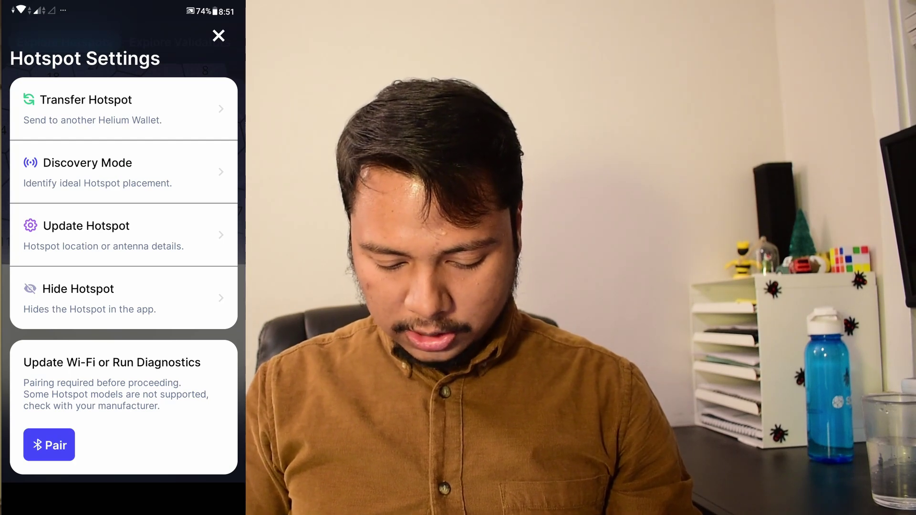
click(147, 234)
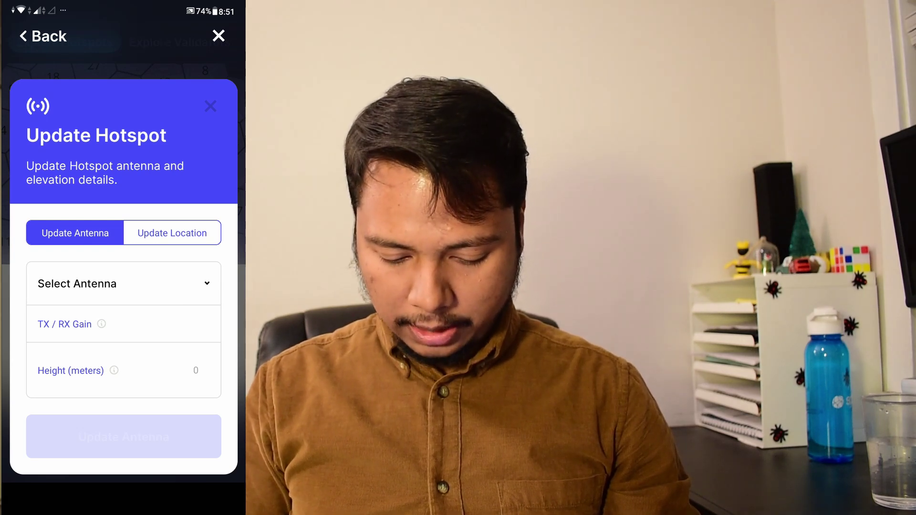
Switch to Update Location and begin picking a new spot on the map
click(173, 233)
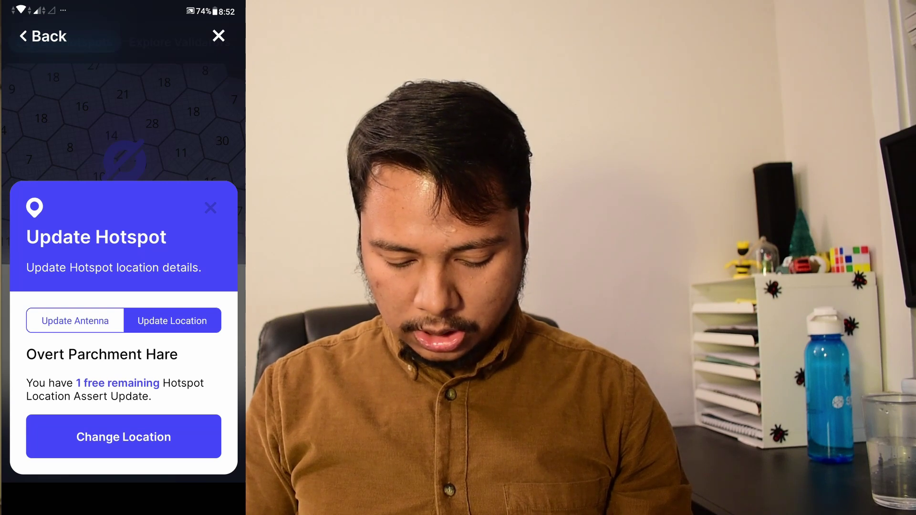
click(124, 437)
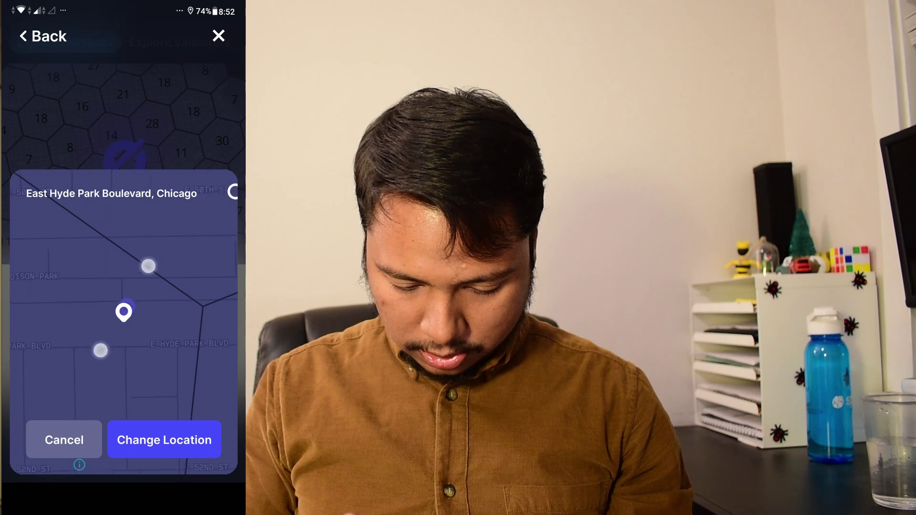
Pan and zoom the map to the lakefront hex and pin a spot near South Lake Shore Drive
scroll(124, 310, down, 3)
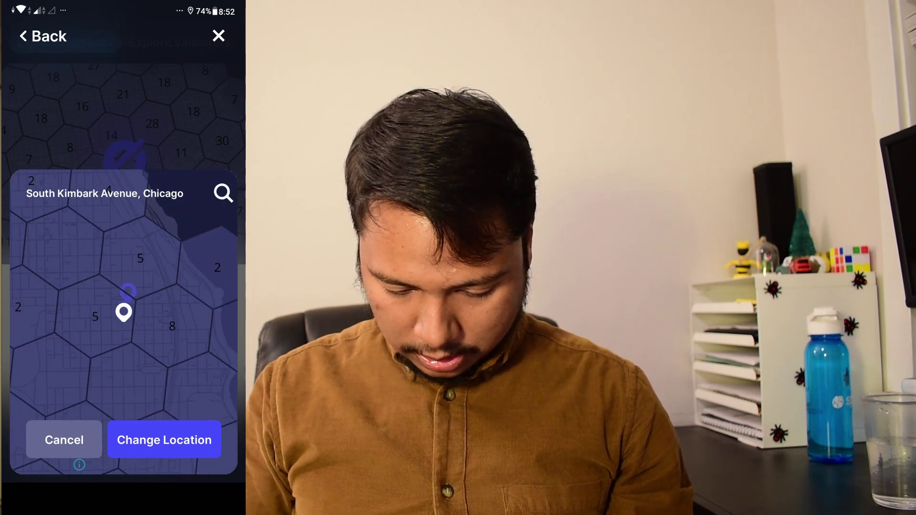
scroll(123, 310, up, 5)
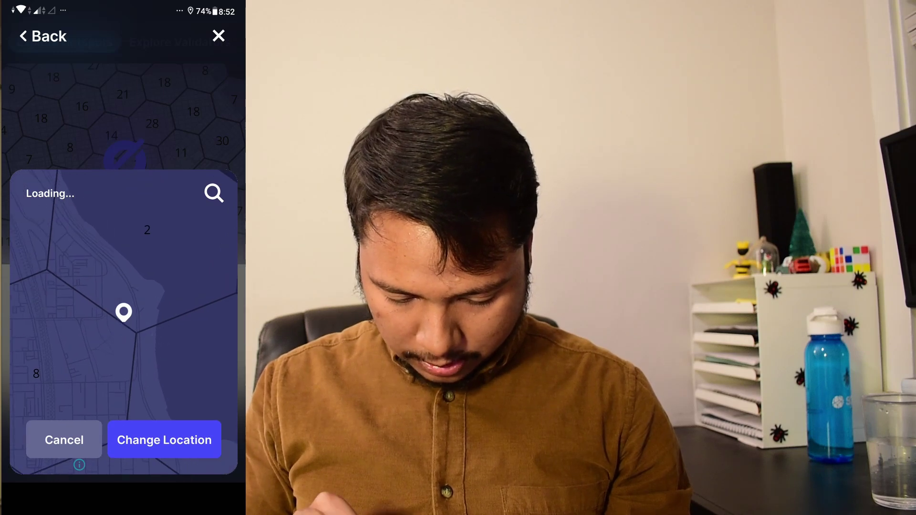
scroll(124, 310, up, 3)
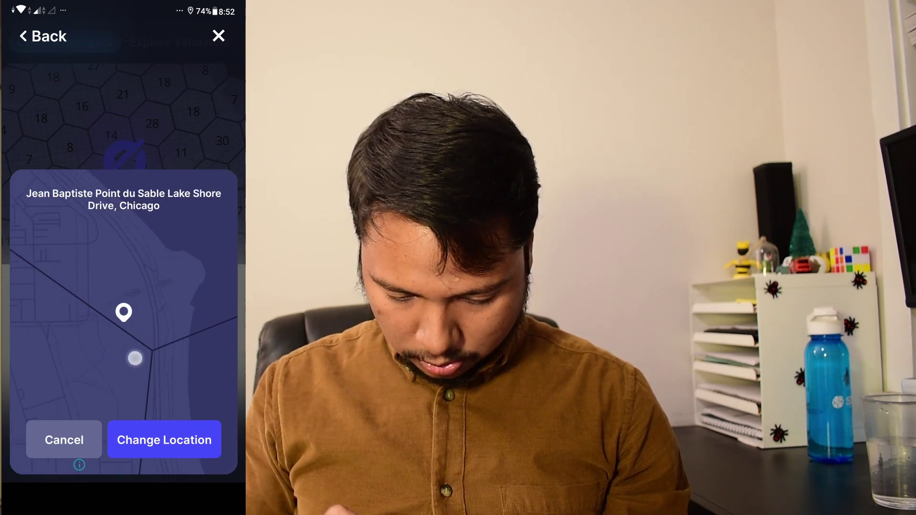
drag(143, 334, 130, 309)
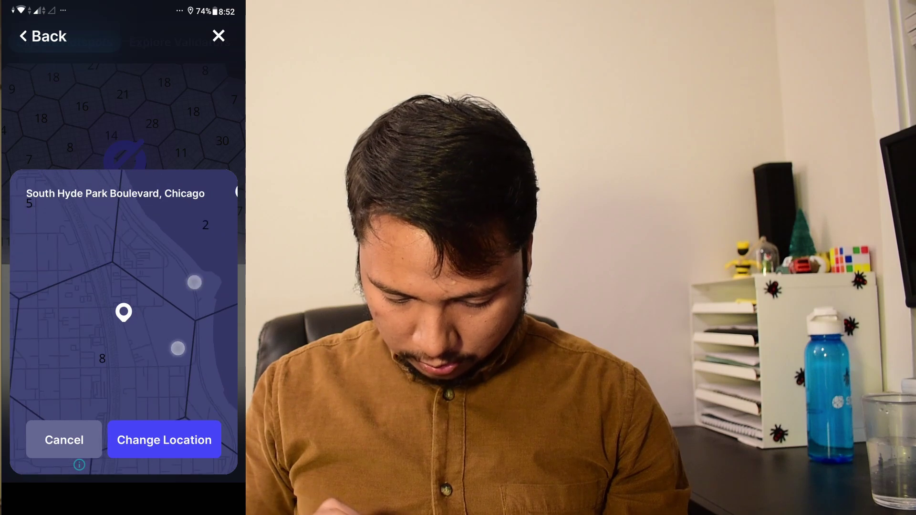
mouse_move(166, 352)
mouse_down()
mouse_move(208, 346)
mouse_move(153, 362)
mouse_move(167, 368)
mouse_move(162, 363)
mouse_up()
scroll(124, 296, up, 5)
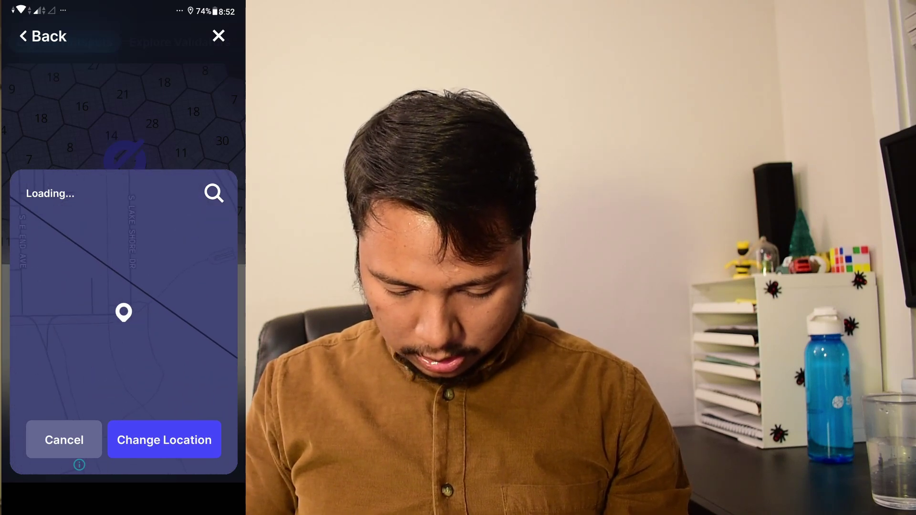
drag(121, 364, 103, 383)
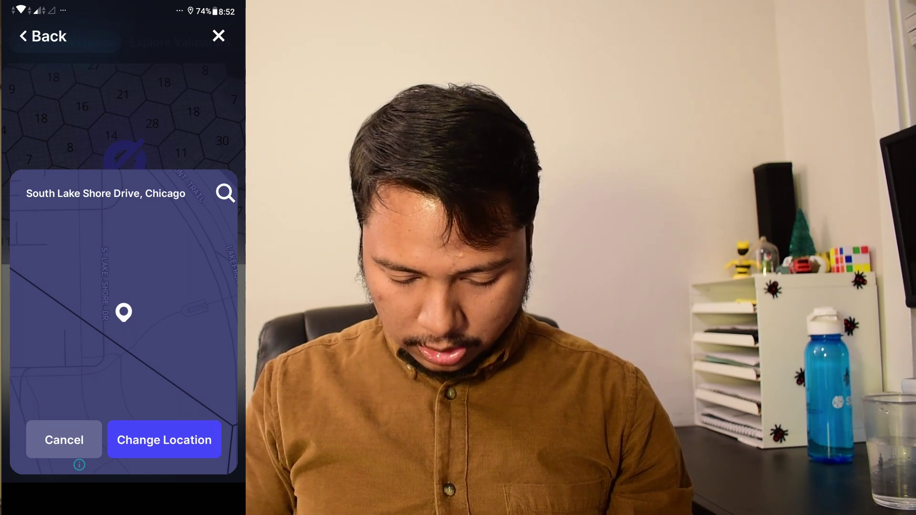
click(144, 438)
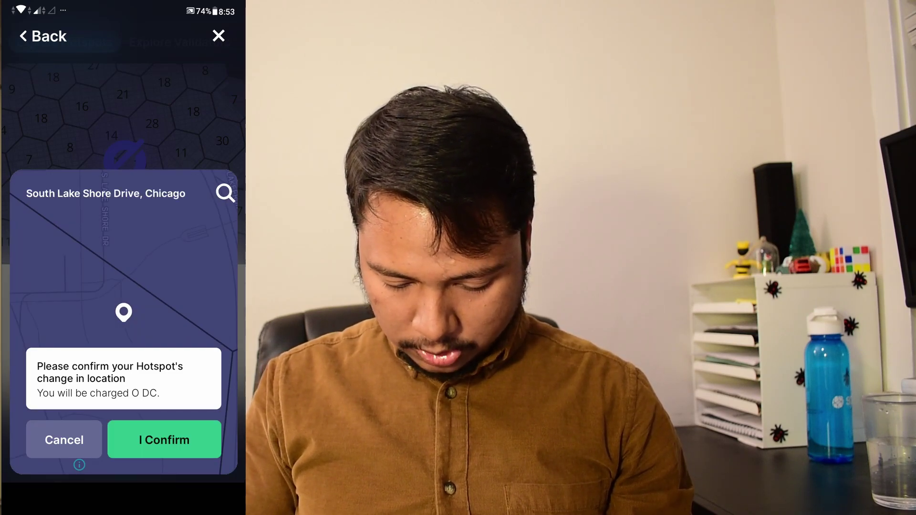
Reposition the pin within the lakefront hex and confirm the new location at a 0 DC fee
drag(75, 299, 58, 323)
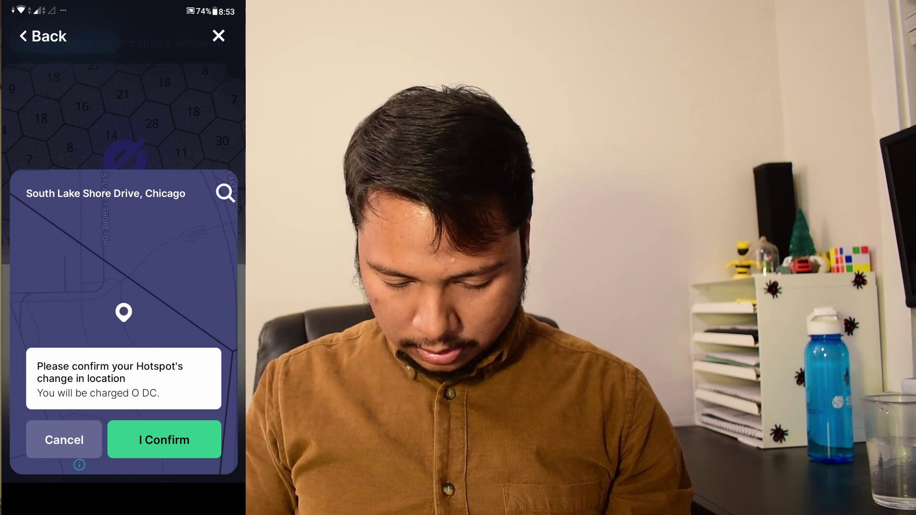
click(48, 435)
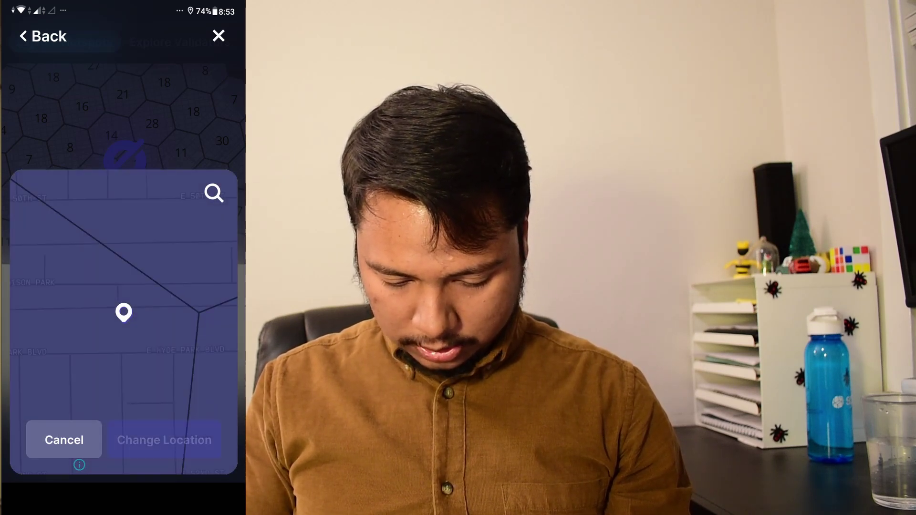
scroll(153, 310, up, 3)
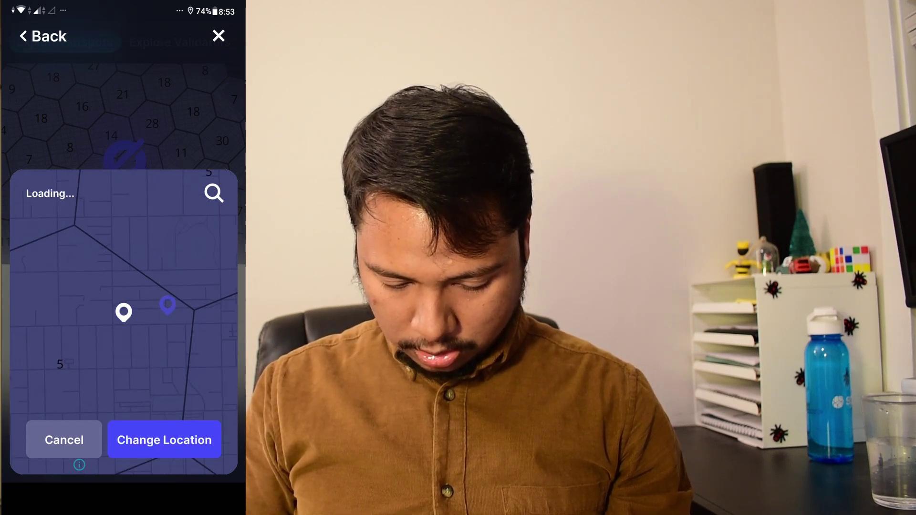
mouse_move(74, 381)
mouse_down()
mouse_move(119, 364)
mouse_move(179, 364)
mouse_move(82, 370)
mouse_move(86, 360)
mouse_move(111, 370)
mouse_move(129, 343)
mouse_move(141, 364)
mouse_move(108, 382)
mouse_move(89, 379)
mouse_up()
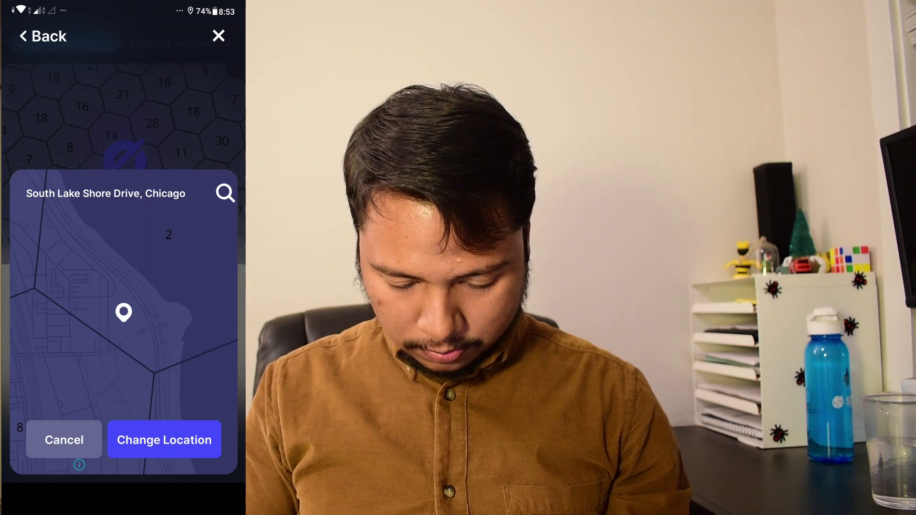
click(164, 440)
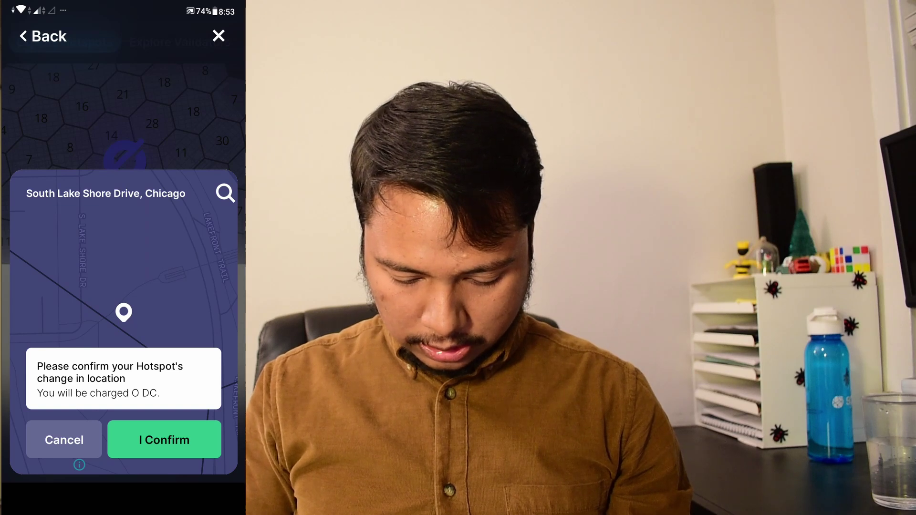
click(164, 439)
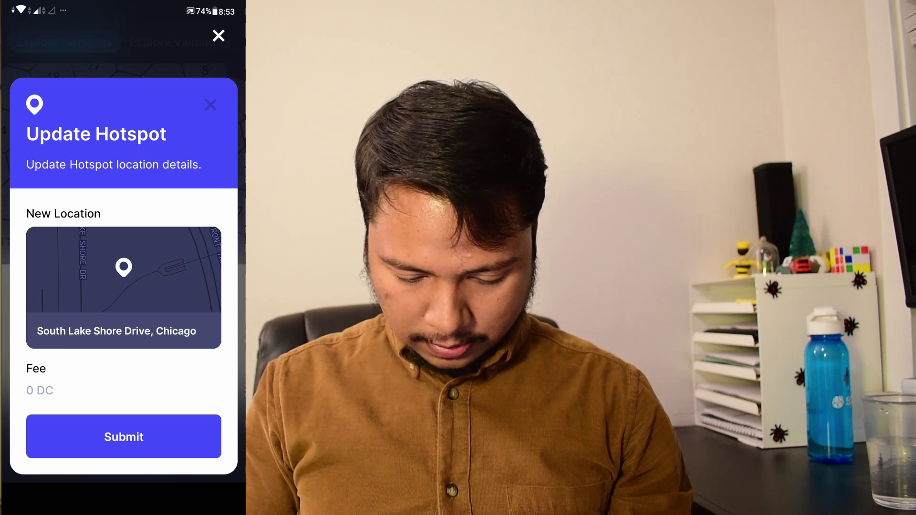
Submit the hotspot's move to South Lake Shore Drive, Chicago
click(121, 431)
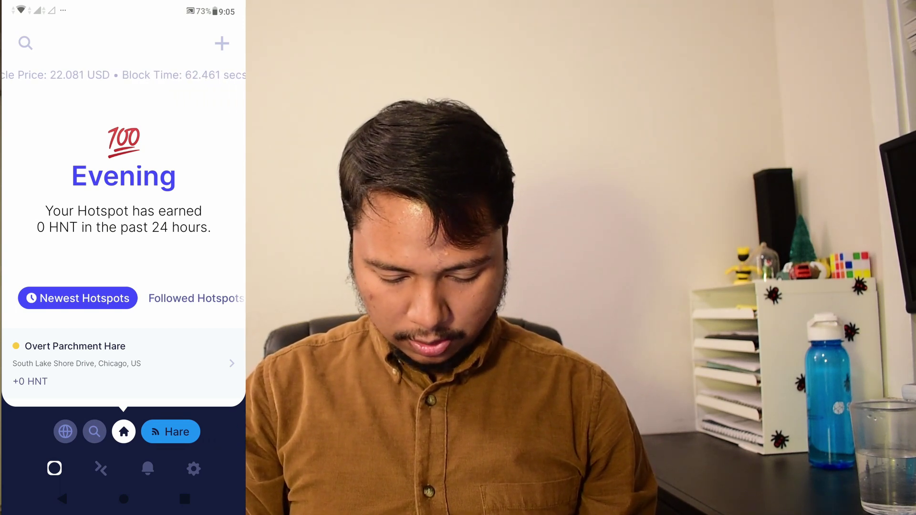
Open Overt Parchment Hare on the hex map and centre its 2-hotspot hex
click(100, 469)
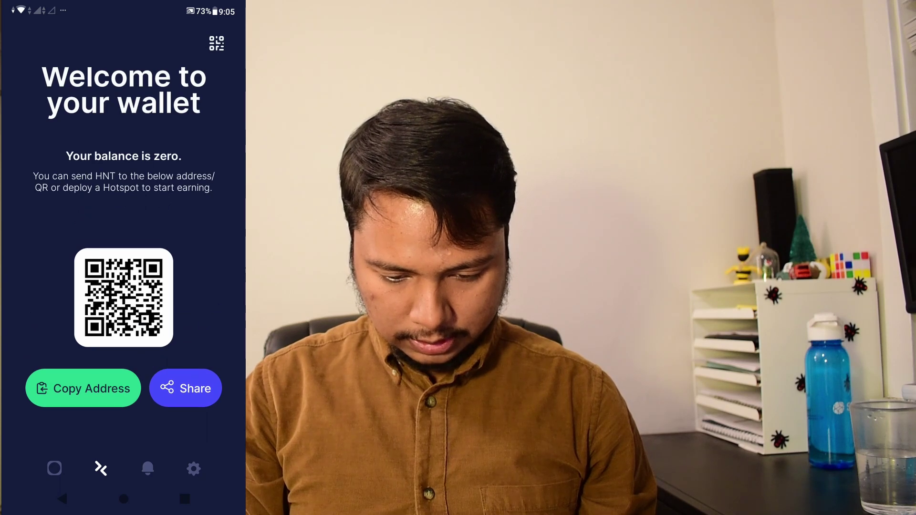
click(55, 468)
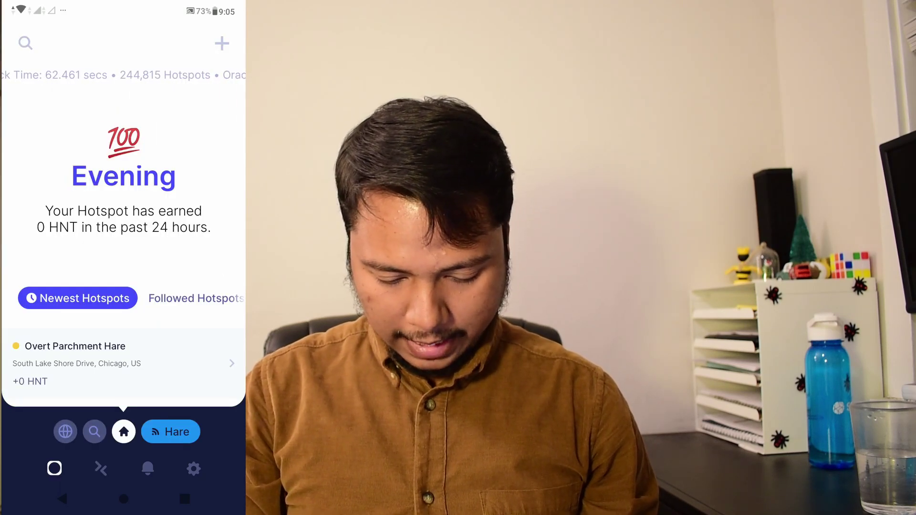
click(170, 432)
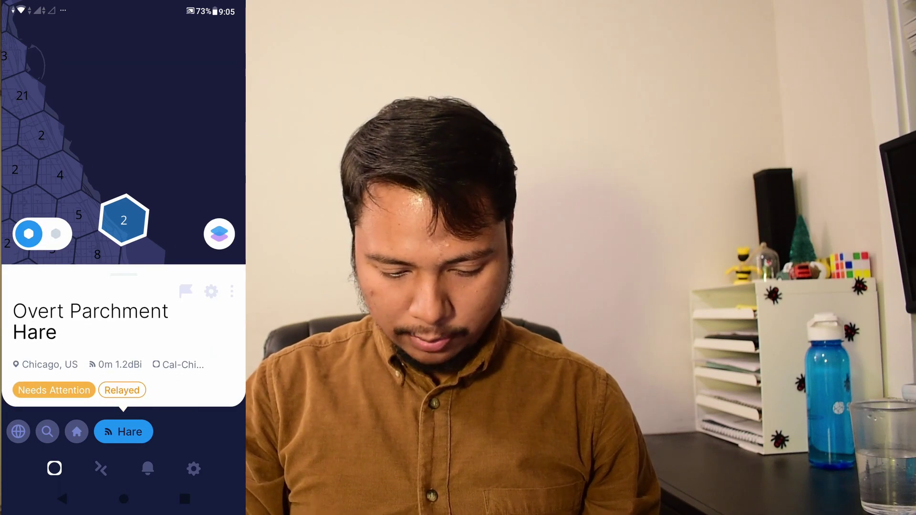
drag(161, 196, 160, 97)
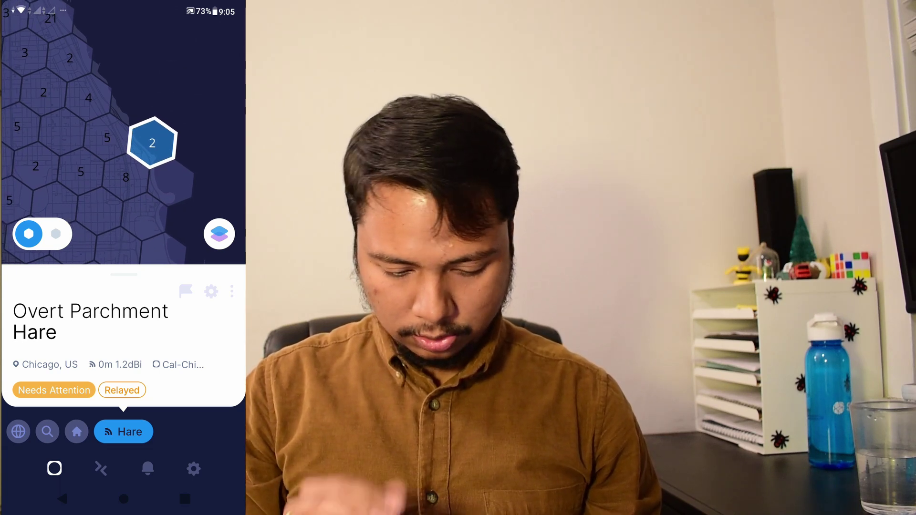
drag(152, 89, 159, 94)
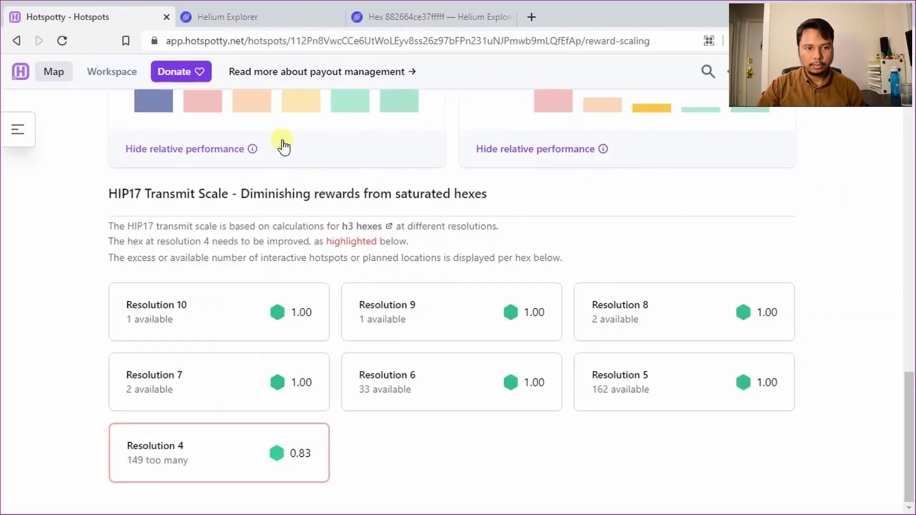
Reload Pet Taffy Narwhal's page, zoom its map near E 50th St, then refresh Helium Explorer
scroll(59, 203, up, 15)
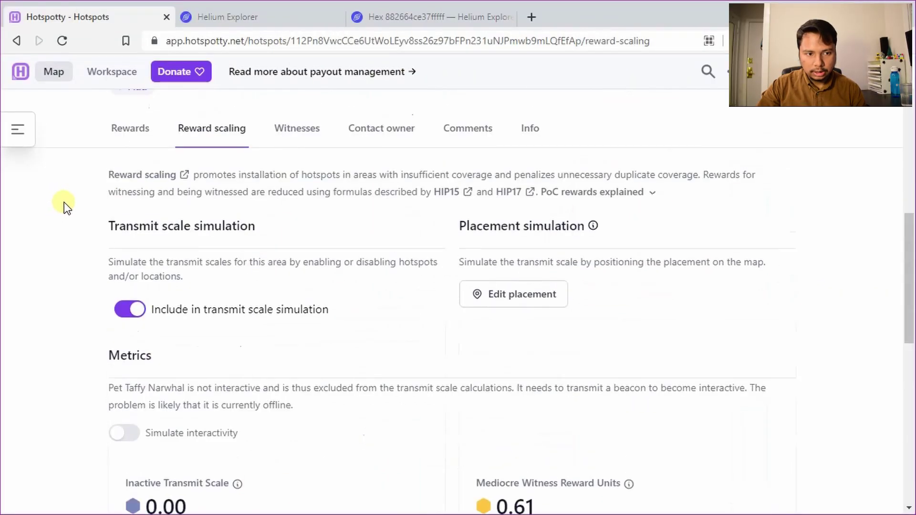
scroll(74, 260, up, 3)
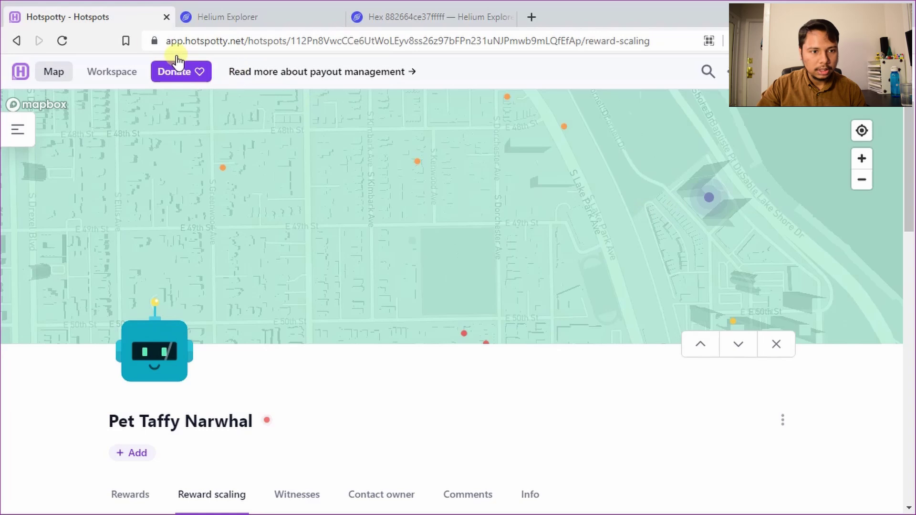
click(61, 40)
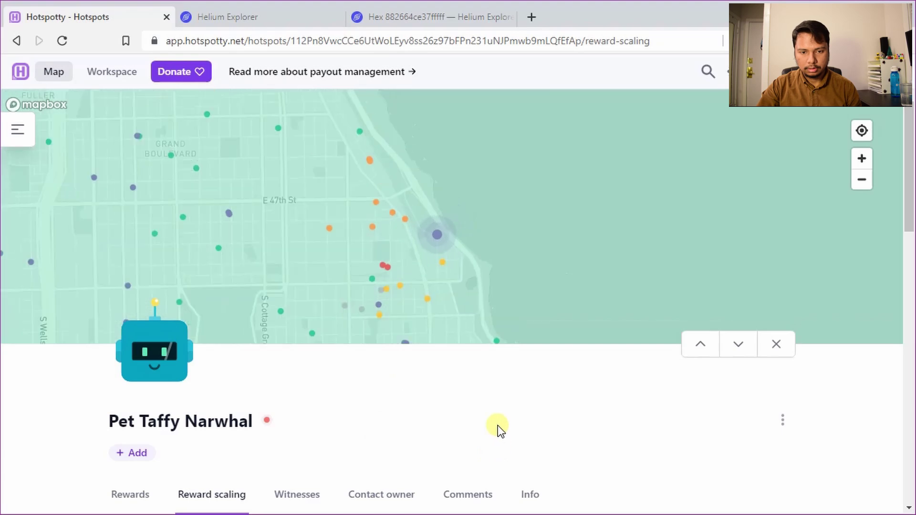
double_click(442, 250)
scroll(456, 245, up, 2)
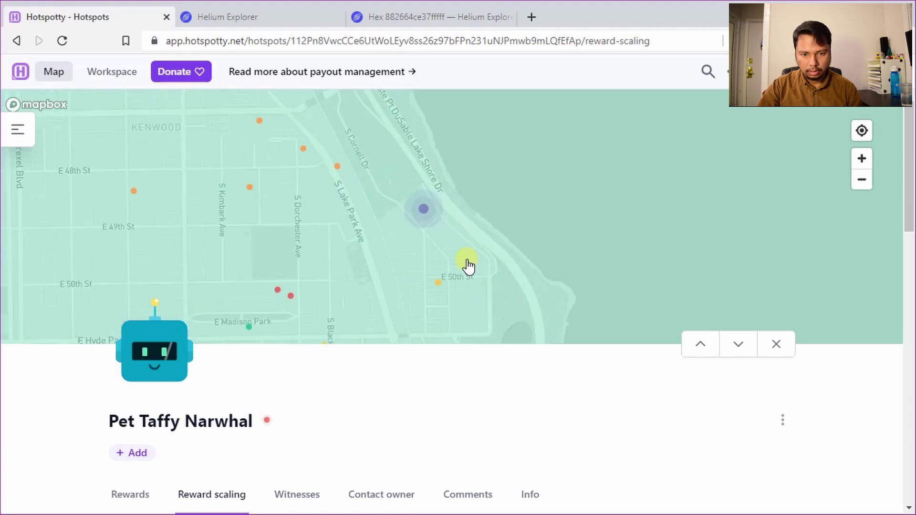
drag(477, 273, 425, 242)
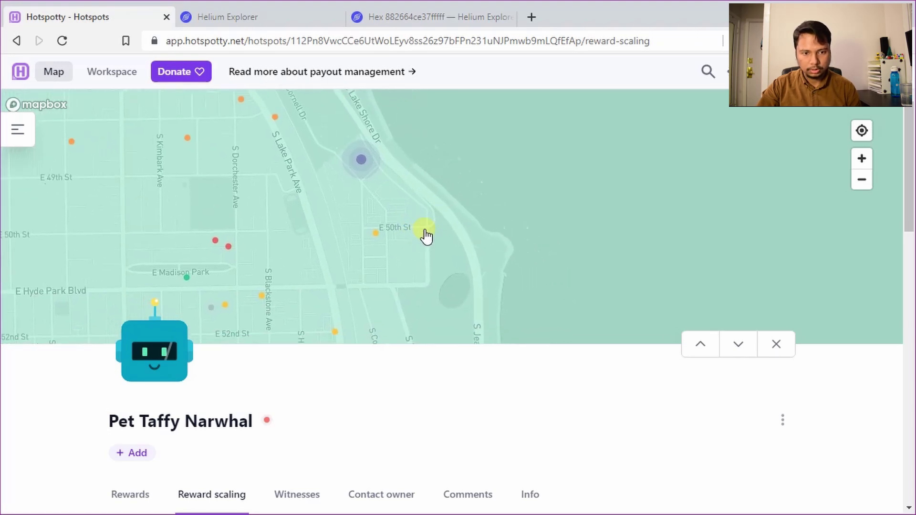
scroll(434, 234, up, 1)
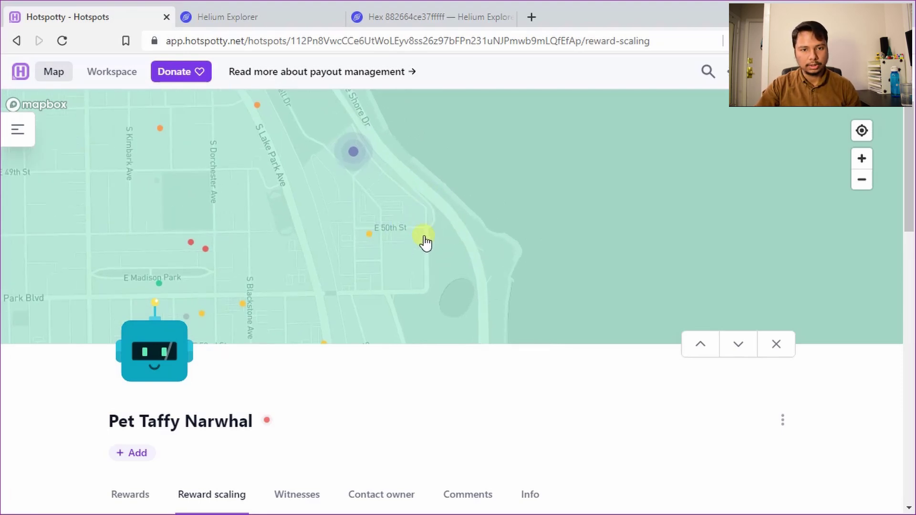
click(286, 18)
click(62, 40)
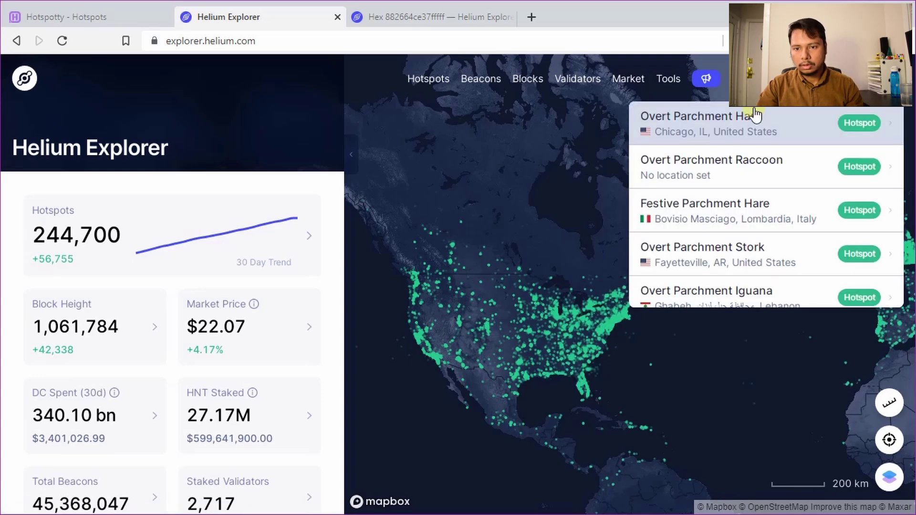
Open Overt Parchment Hare in Explorer, zoom into its Chicago hex, then return to Hotspotty
click(719, 130)
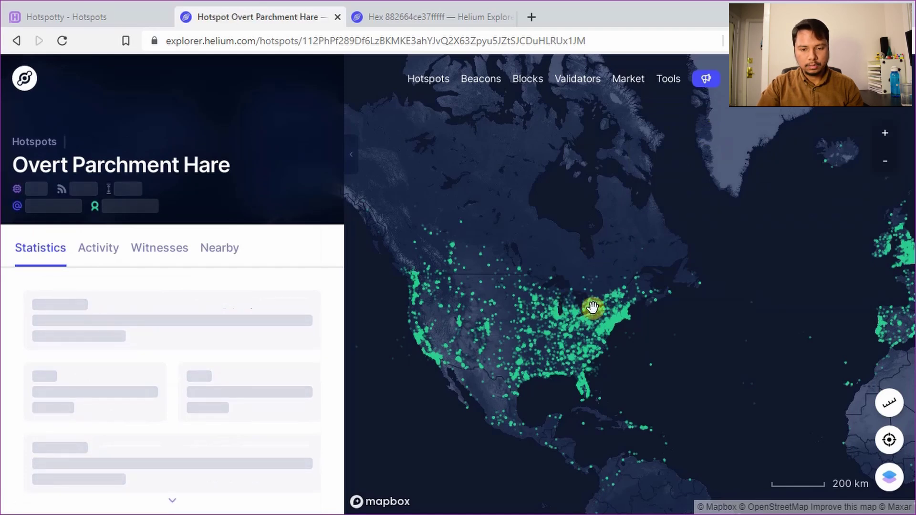
scroll(593, 308, up, 5)
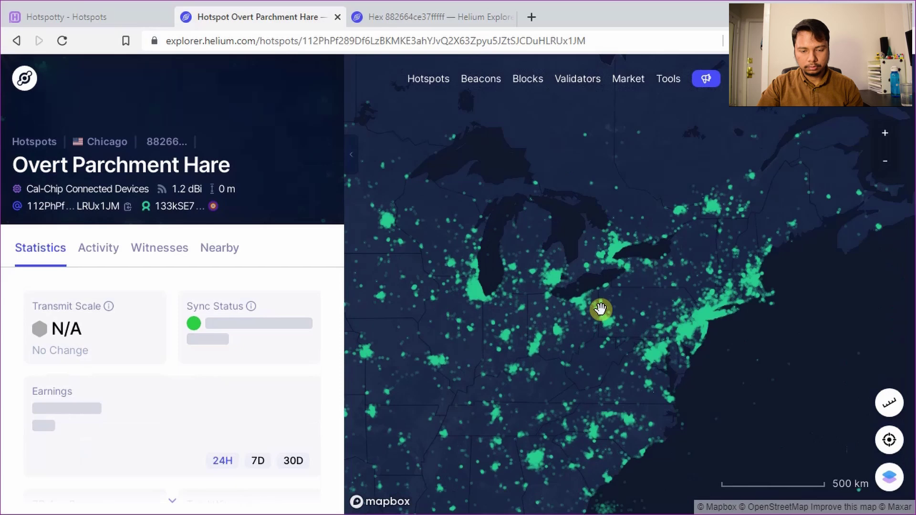
scroll(493, 303, up, 10)
scroll(493, 303, up, 2)
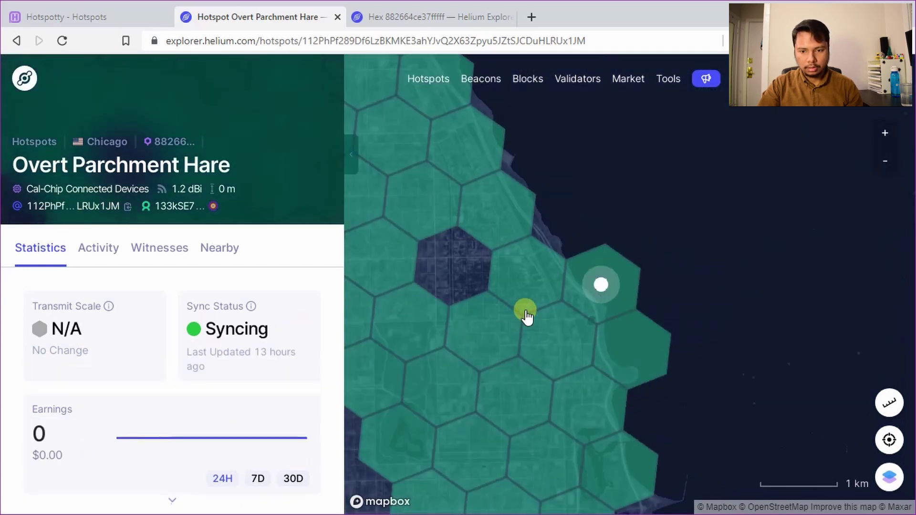
scroll(598, 306, up, 2)
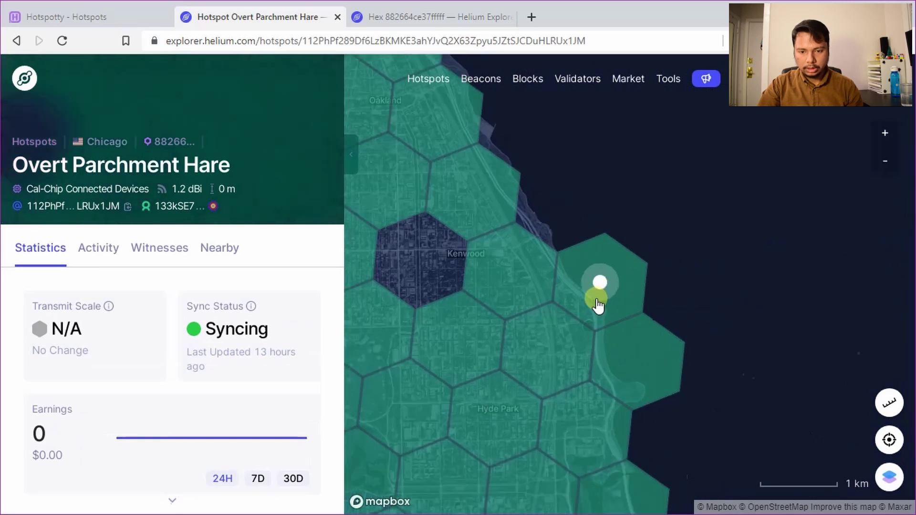
scroll(597, 302, up, 2)
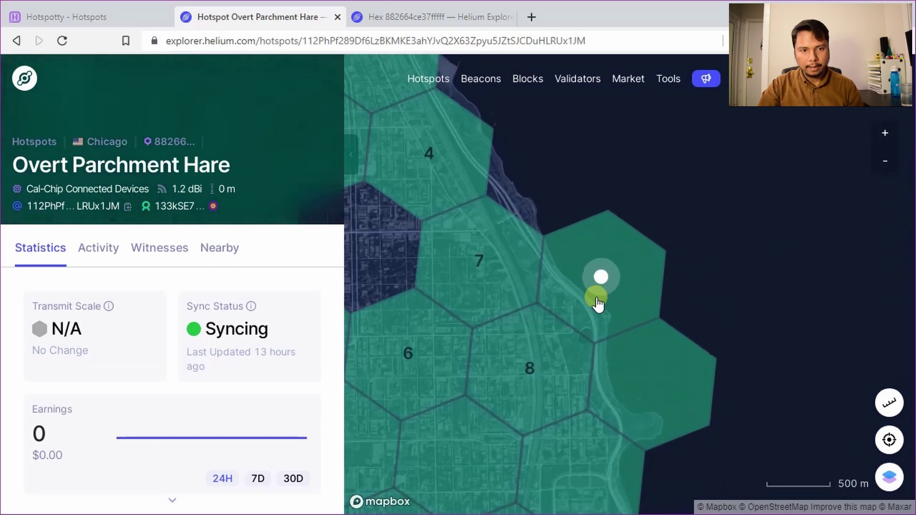
click(96, 15)
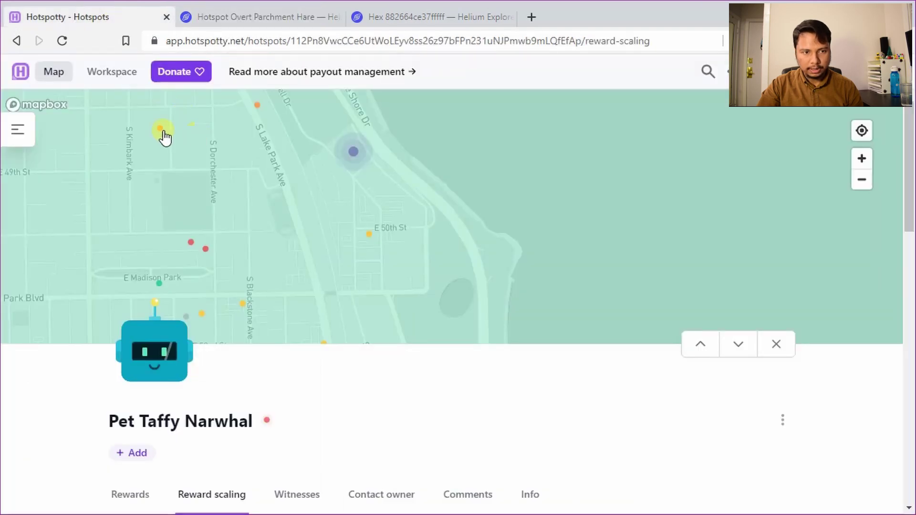
Reload Pet Taffy Narwhal's reward scaling page in Hotspotty
click(62, 40)
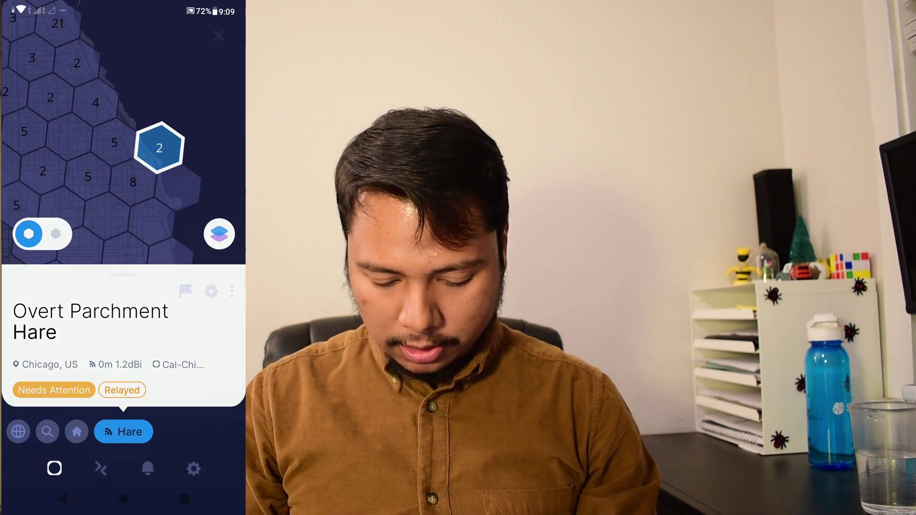
Choose RAK Hotspot Miner (US 915) as the antenna, giving 2.3 dBi gain
click(110, 236)
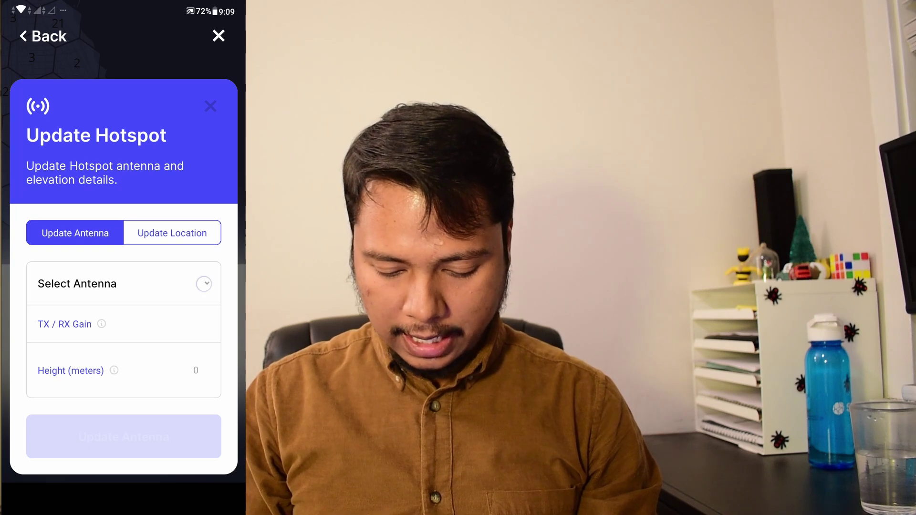
click(76, 284)
scroll(124, 248, down, 10)
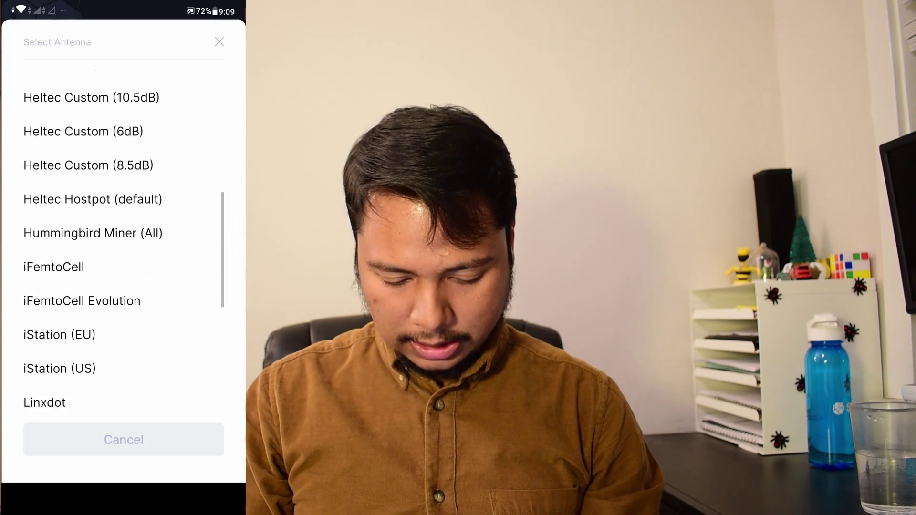
scroll(139, 248, down, 8)
scroll(122, 358, up, 2)
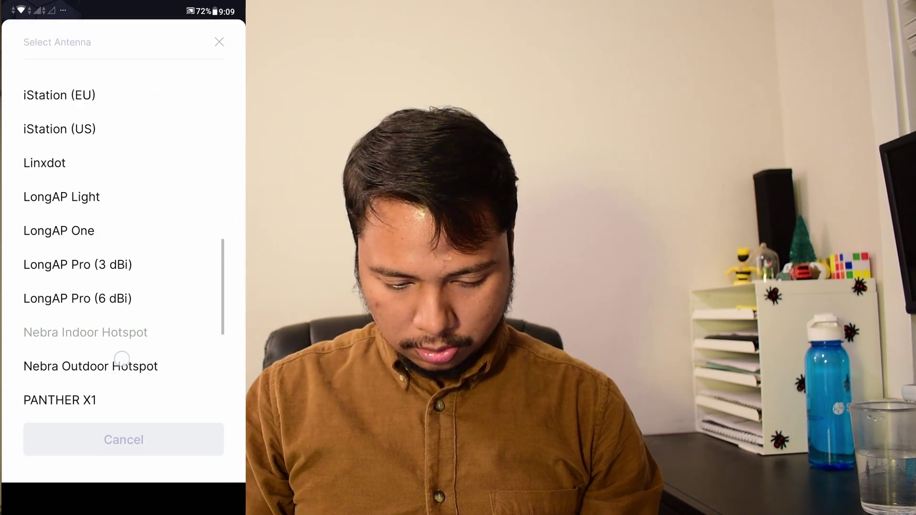
scroll(122, 358, up, 3)
scroll(122, 340, up, 2)
scroll(123, 340, down, 7)
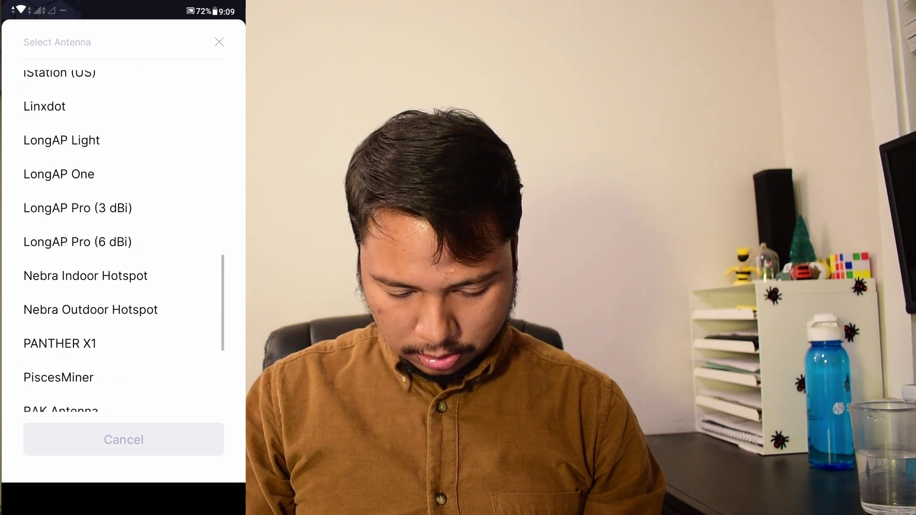
scroll(123, 314, down, 5)
scroll(123, 315, up, 1)
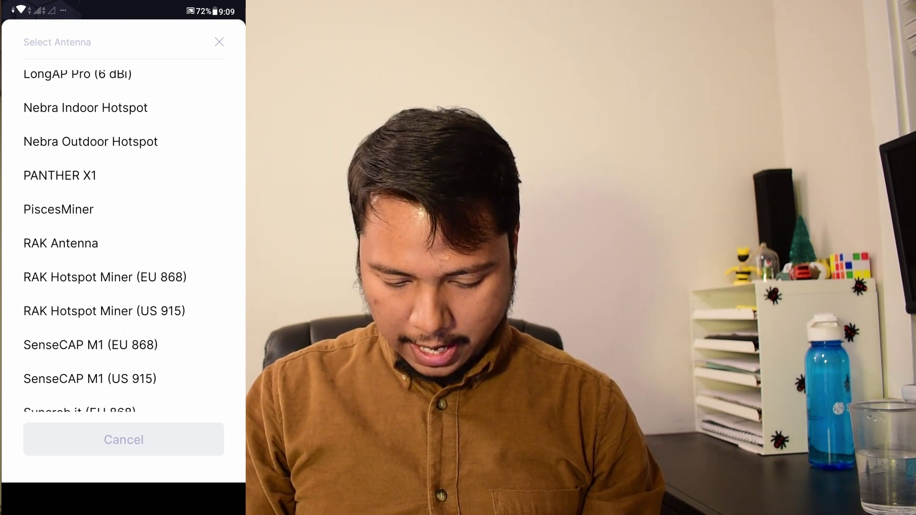
click(129, 309)
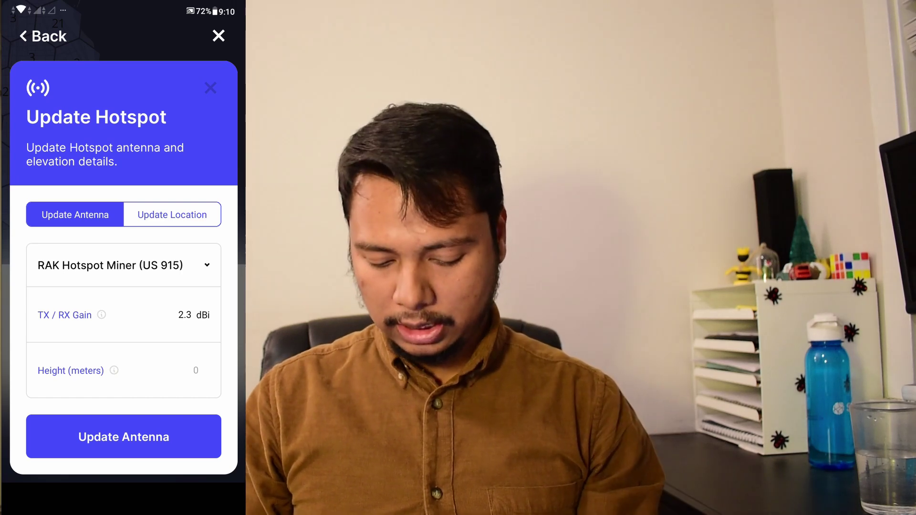
Enter a 10 m height and open the update review showing the 55,000 DC fee
click(198, 371)
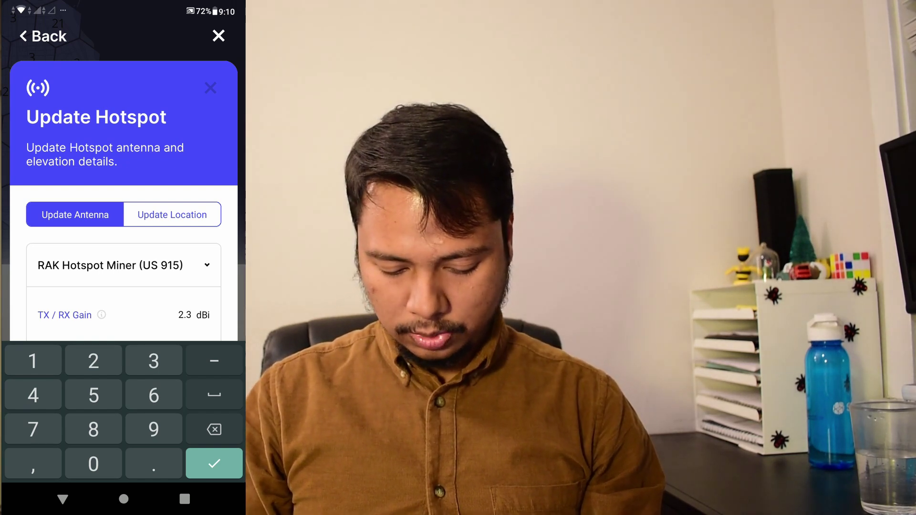
text(10)
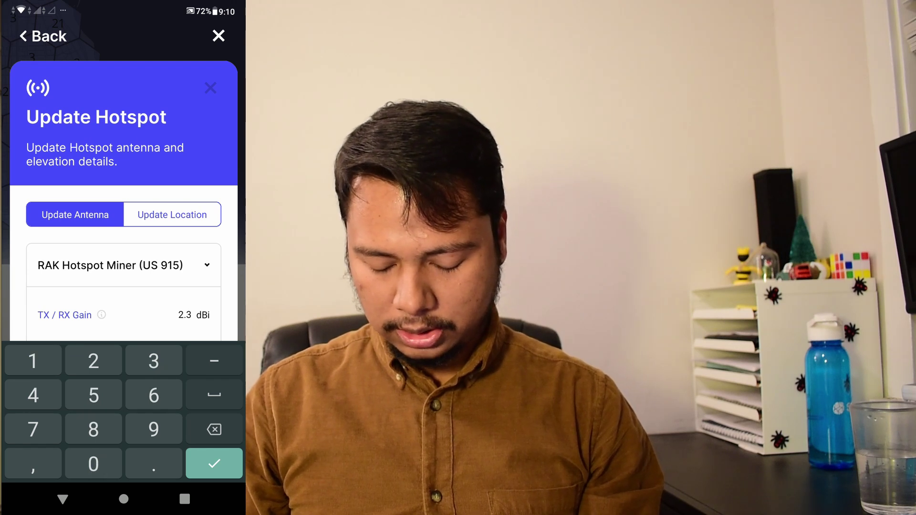
key(Return)
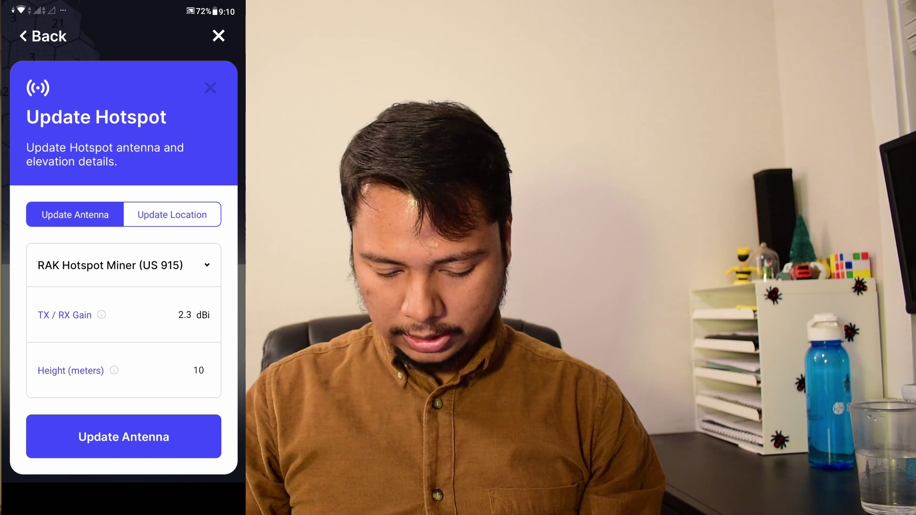
click(123, 437)
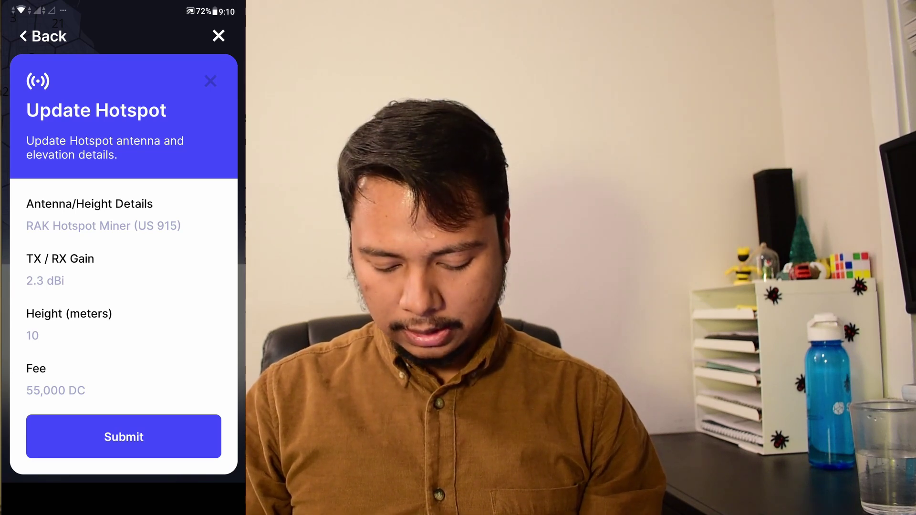
Submit the Update Hotspot transaction for the antenna and 10 m height, paying the 55,000 DC fee
click(125, 437)
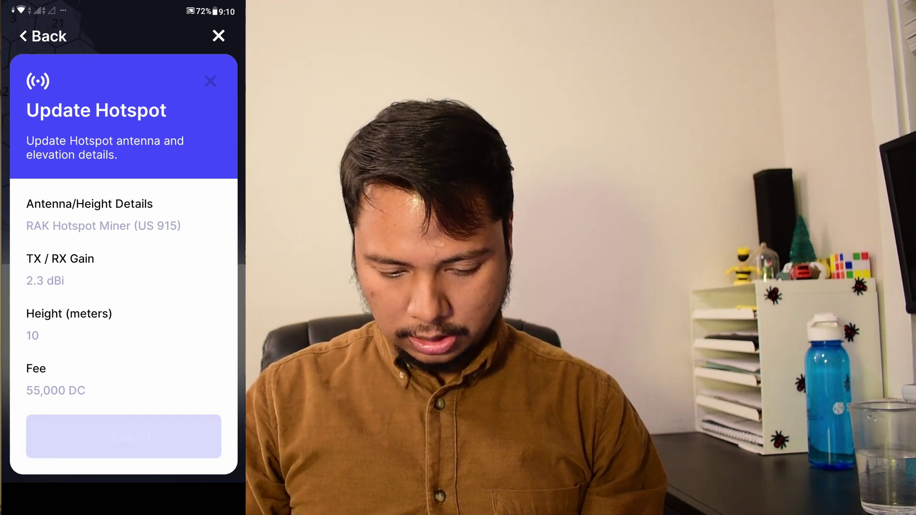